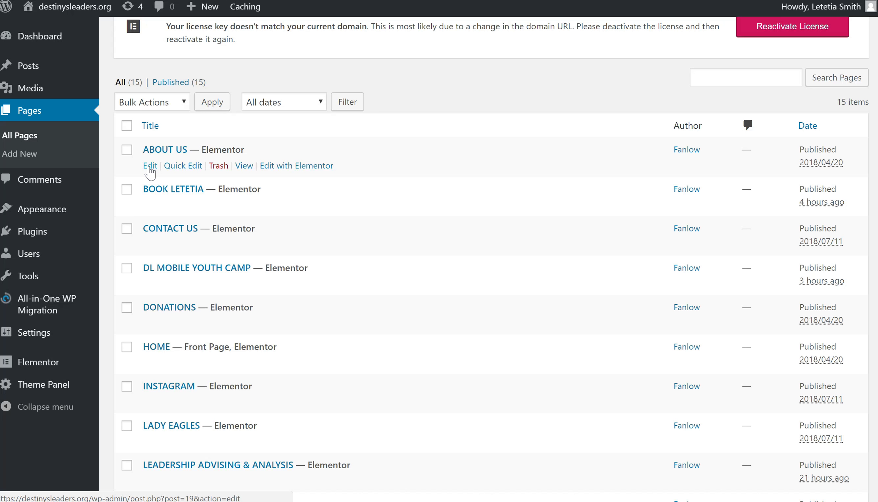
# Open the ABOUT US page for editing and go to its title and permalink.
pyautogui.click(150, 166)
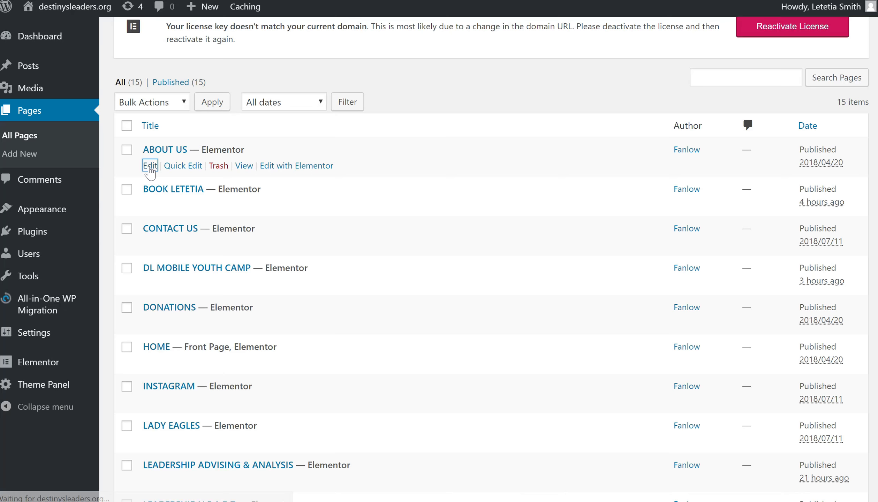
pyautogui.scroll(-3, 288, 254)
pyautogui.scroll(-9, 288, 254)
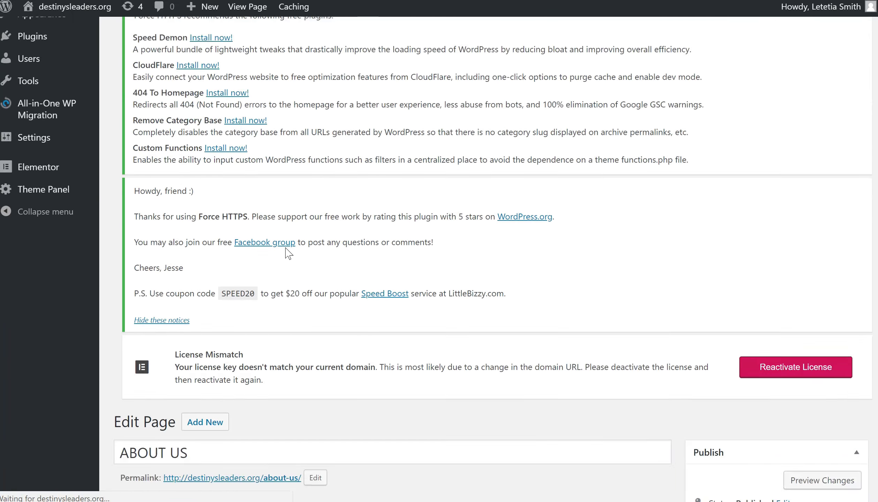
pyautogui.click(258, 290)
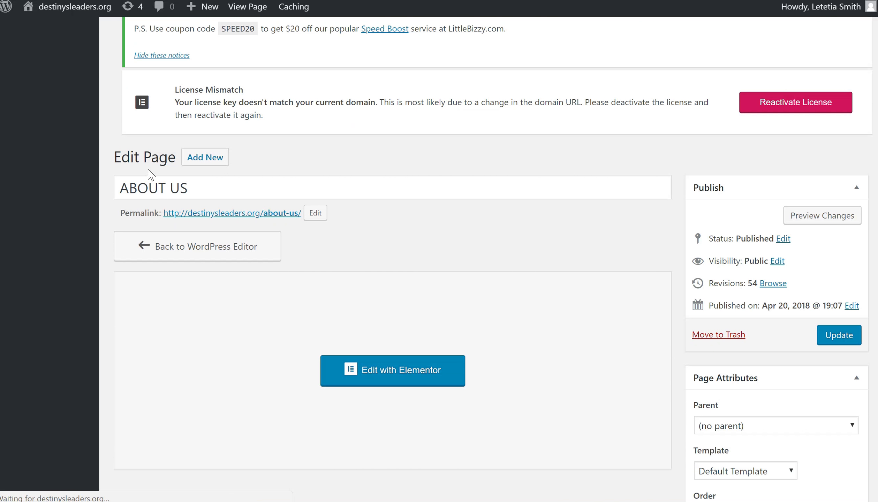
pyautogui.scroll(-11, 208, 247)
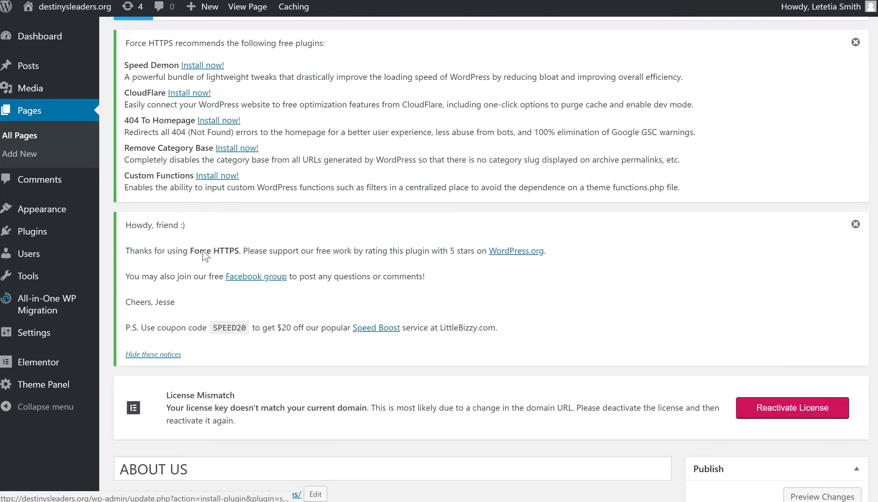
# Change the page title to ABOUT DESTINY'S LEADER.
pyautogui.click(171, 272)
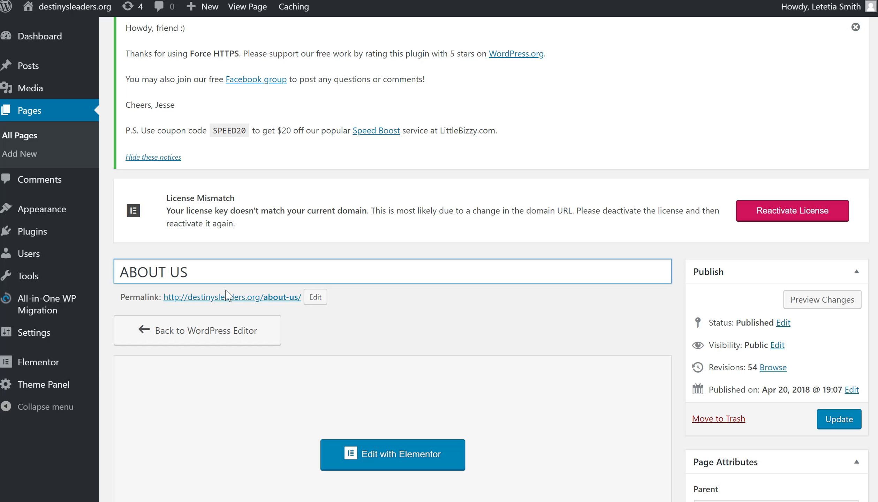
pyautogui.write('Dest')
pyautogui.press('BackSpace')
pyautogui.press('BackSpace')
pyautogui.press('BackSpace')
pyautogui.write('ESTINYS')
pyautogui.press('BackSpace')
pyautogui.write("'S LEADER")
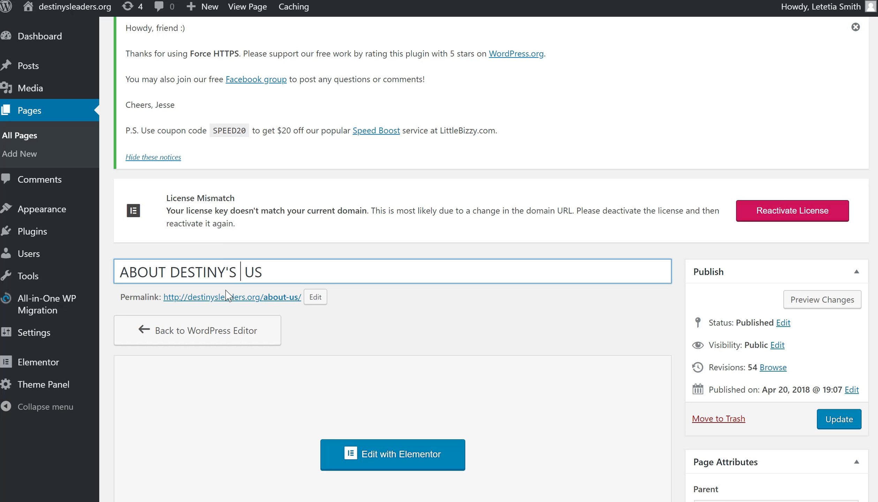
pyautogui.press('Delete')
pyautogui.press('Delete')
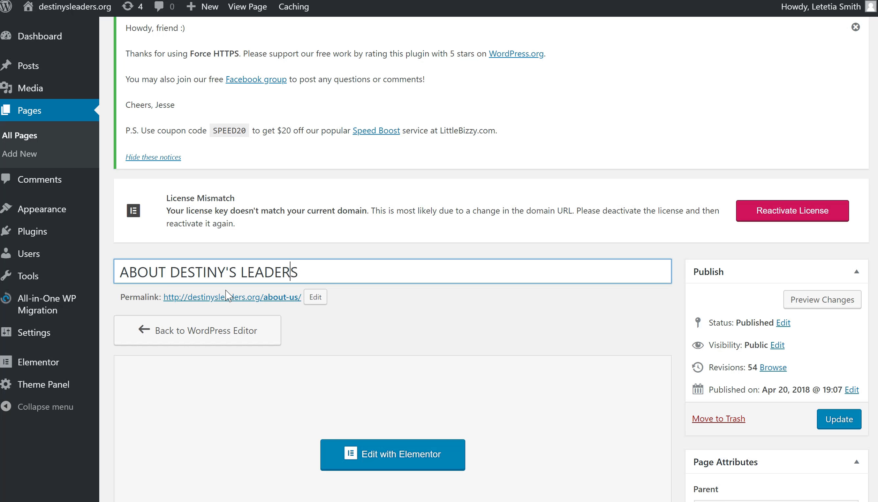
# Set the page's permalink slug to about-destinys-leaders and update the page.
pyautogui.click(315, 297)
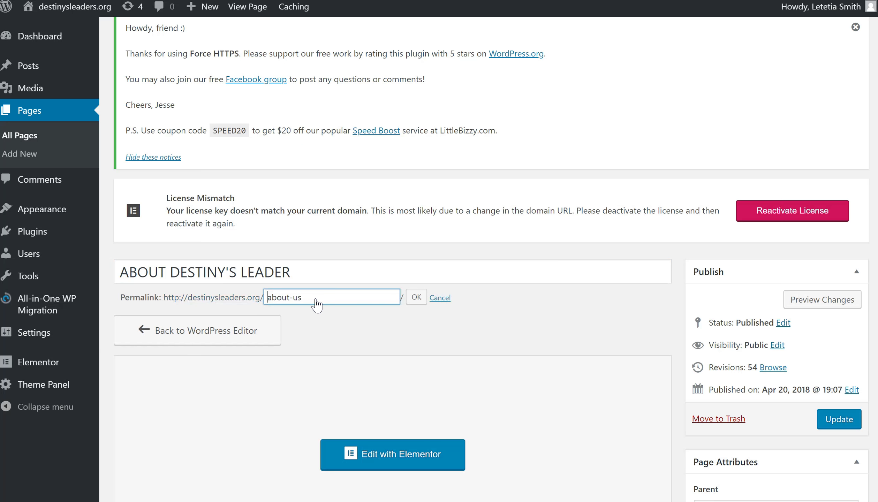
pyautogui.moveTo(308, 303); pyautogui.dragTo(212, 299)
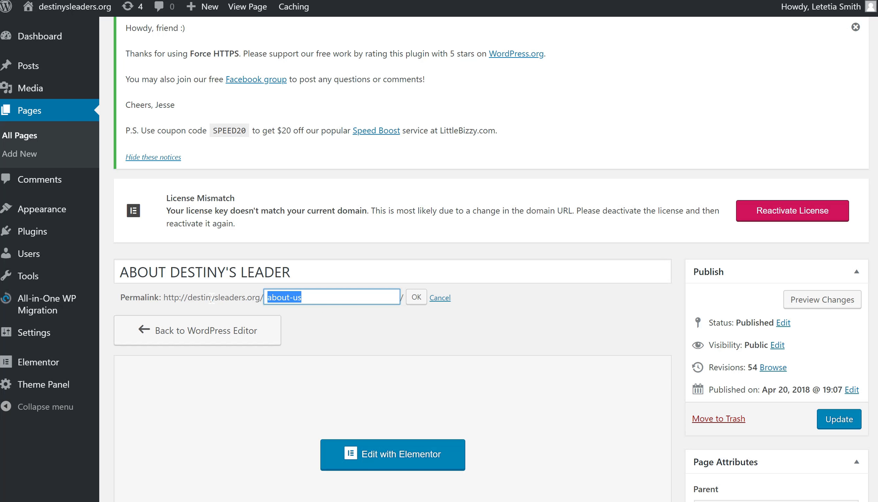
pyautogui.write('DEstinys-leaders')
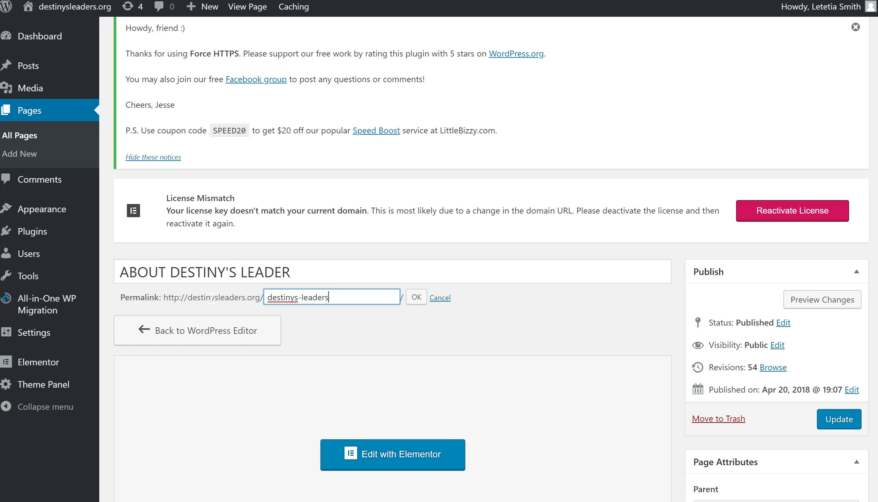
pyautogui.click(267, 298)
pyautogui.write('about')
pyautogui.press('BackSpace')
pyautogui.write('-')
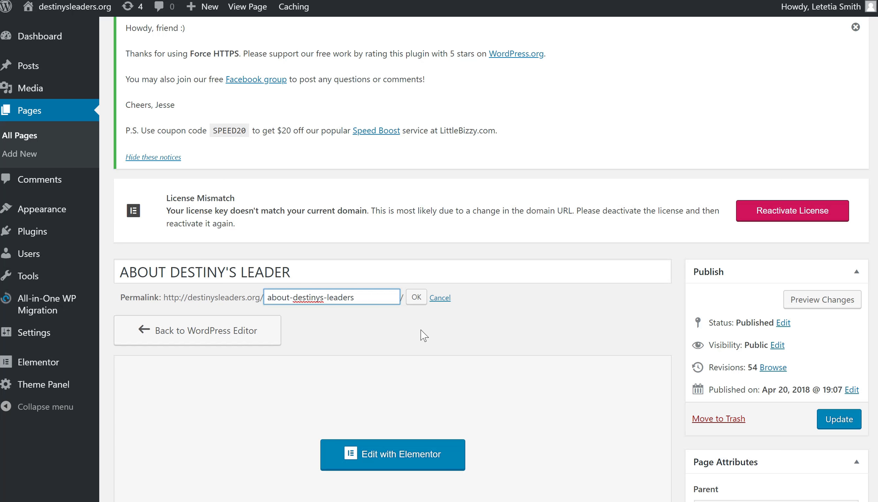
pyautogui.click(417, 298)
pyautogui.click(421, 302)
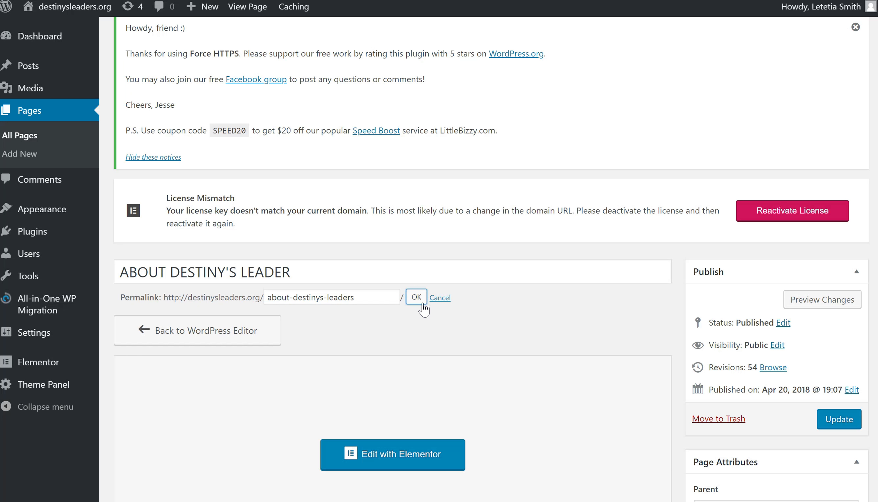
pyautogui.scroll(-2, 580, 359)
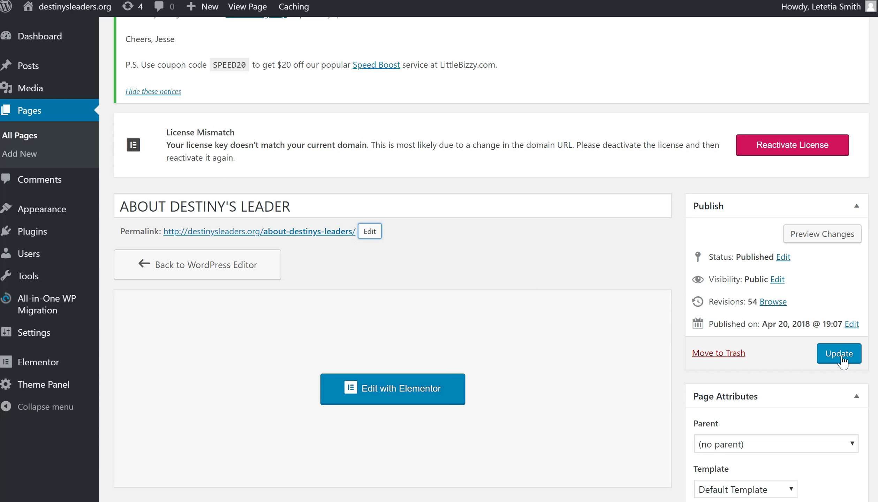
pyautogui.click(842, 358)
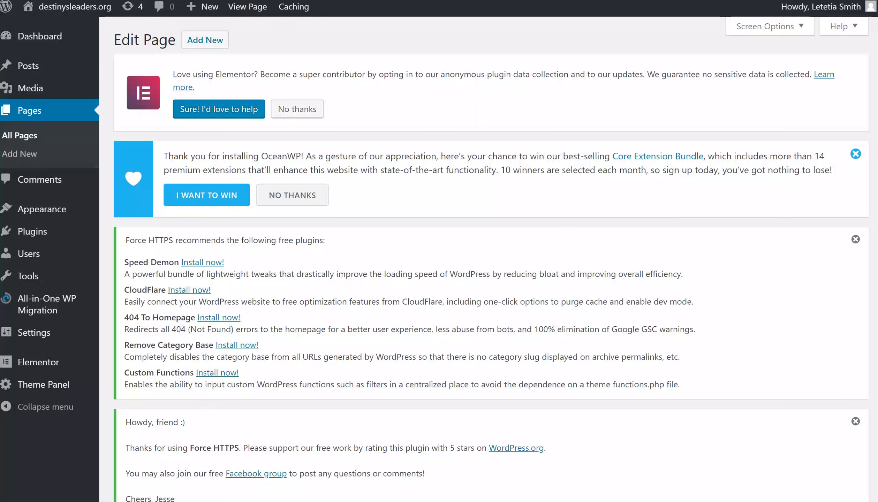
# Correct the page title to ABOUT DESTINY'S LEADERS and update the page again.
pyautogui.scroll(-10, 340, 351)
pyautogui.scroll(-1, 340, 350)
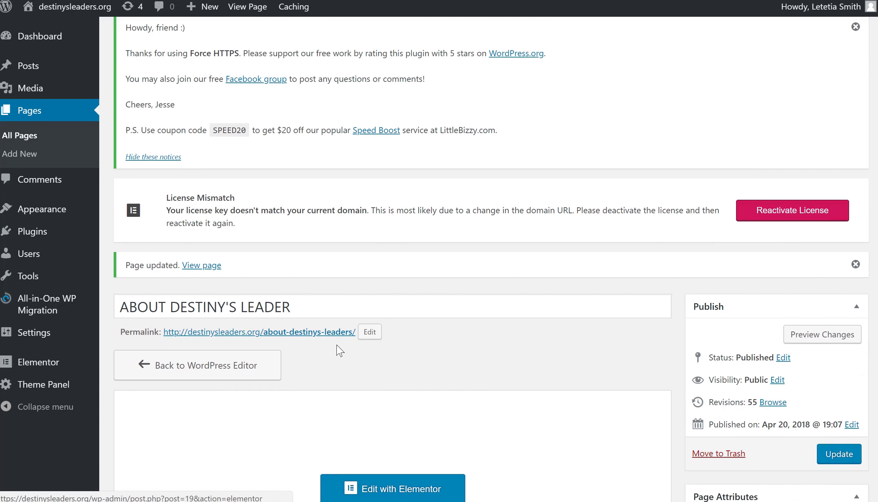
pyautogui.scroll(-1, 274, 316)
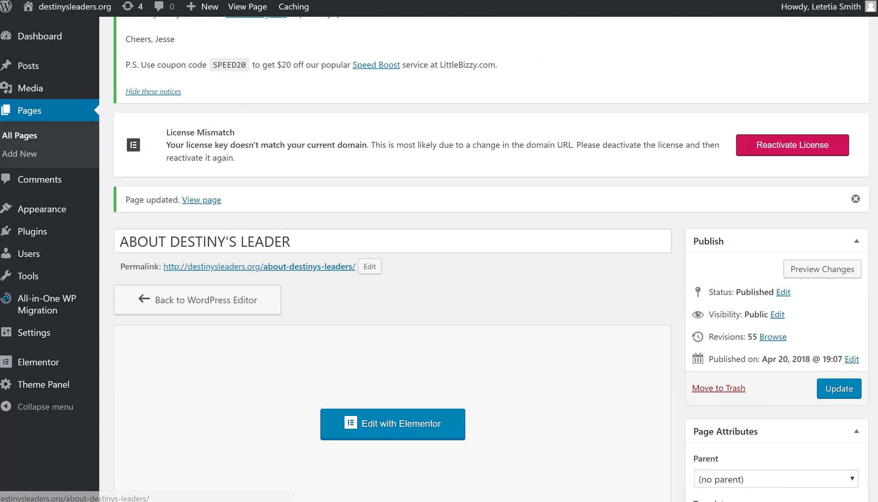
pyautogui.scroll(-1, 491, 258)
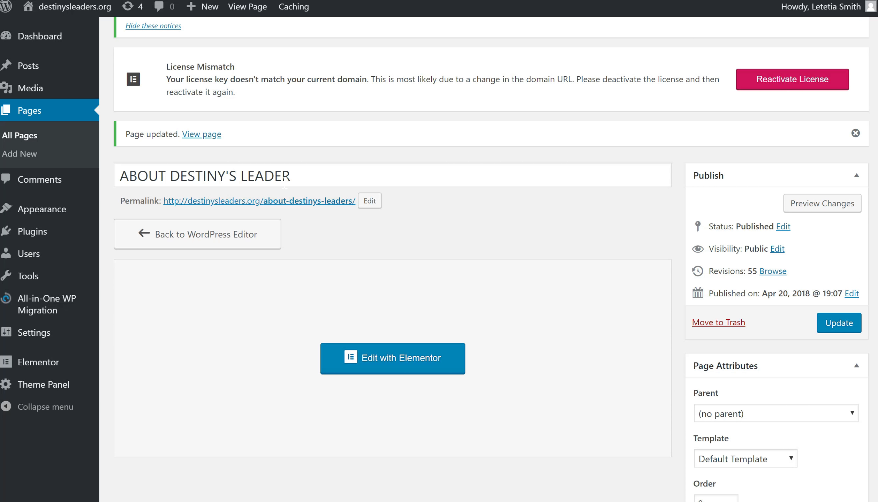
pyautogui.click(314, 176)
pyautogui.write('s')
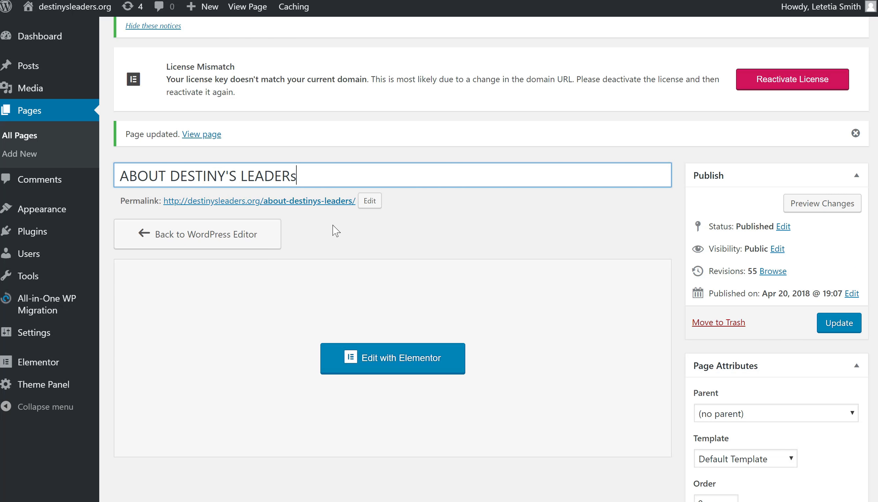
pyautogui.press('BackSpace')
pyautogui.write('S')
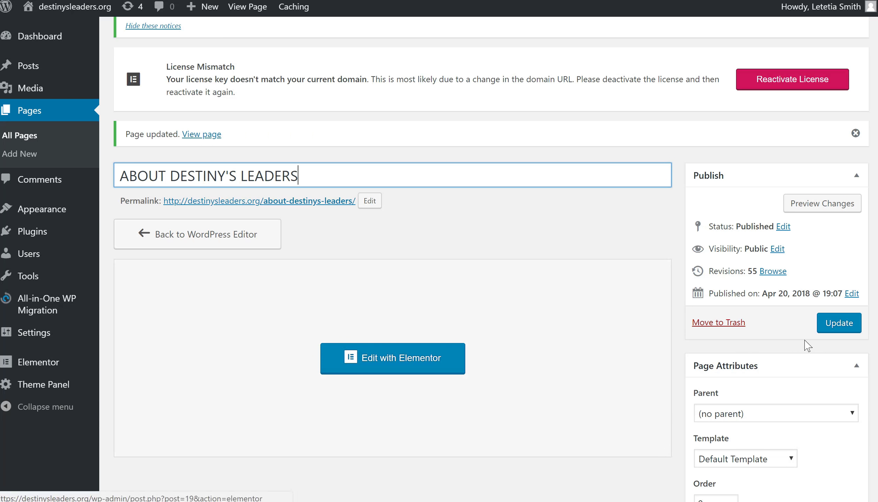
pyautogui.click(838, 329)
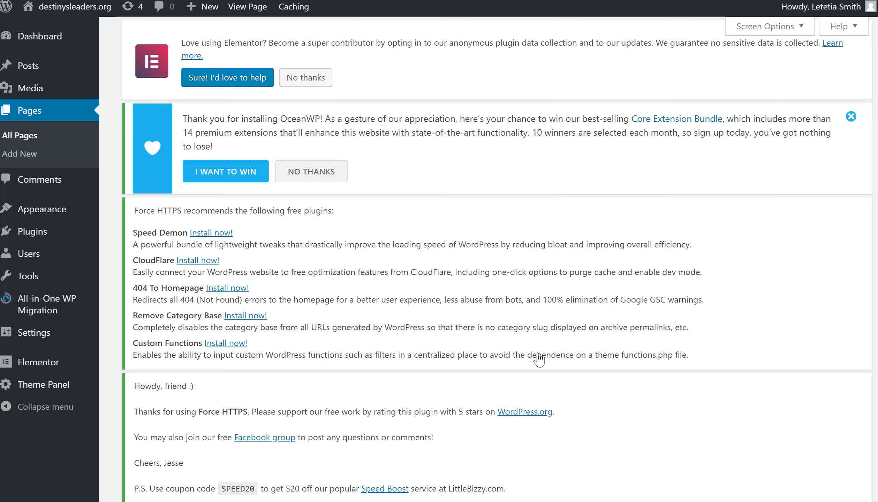
# Return to the list of all pages and find the renamed About page.
pyautogui.scroll(-15, 539, 360)
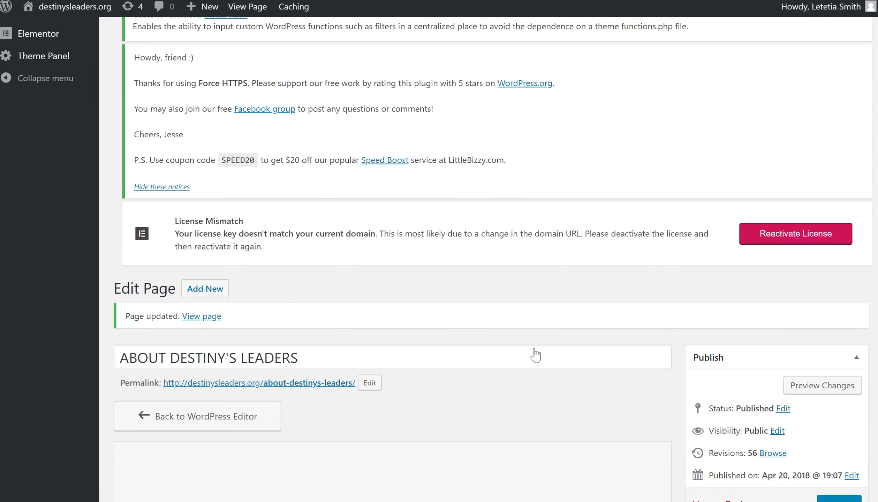
pyautogui.scroll(15, 470, 296)
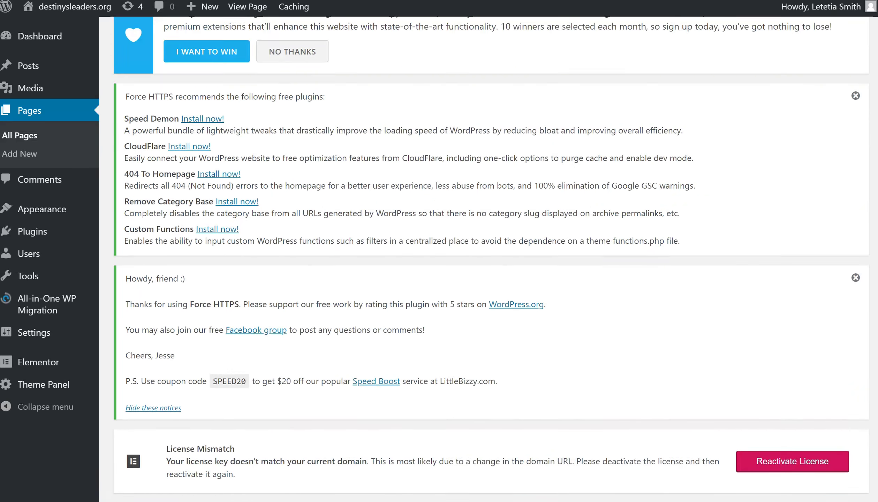
pyautogui.scroll(2, 181, 179)
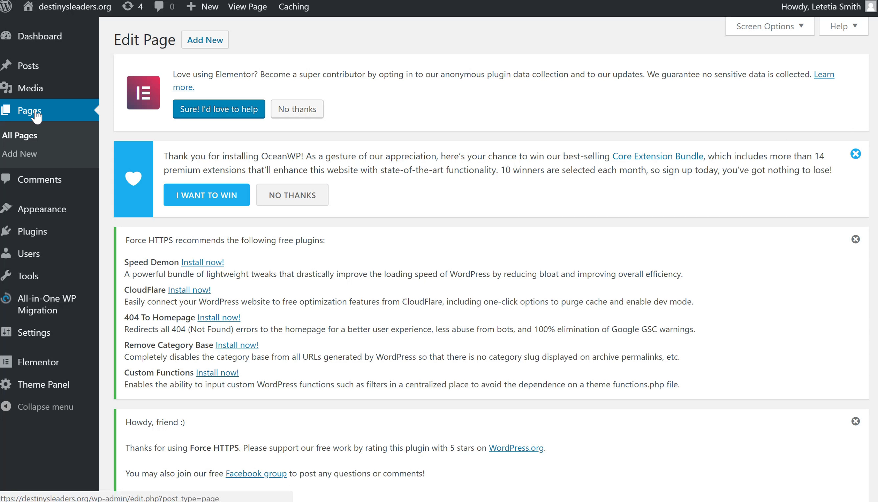
pyautogui.moveTo(43, 234)
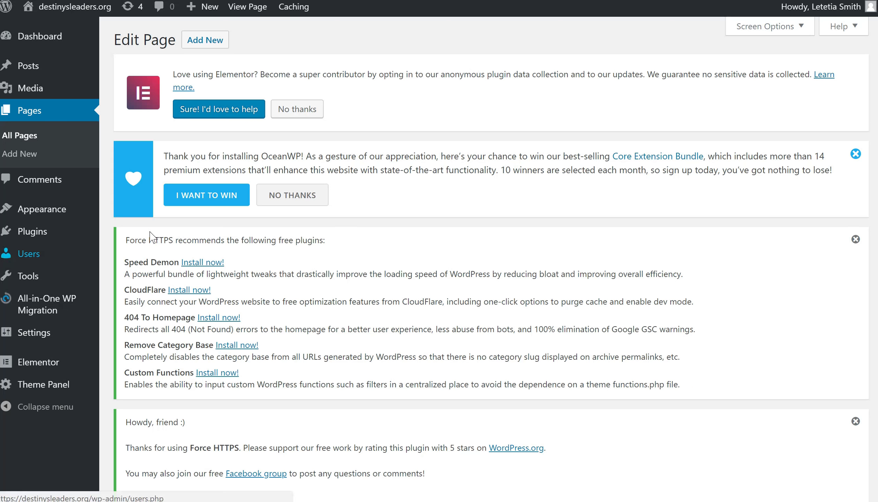
pyautogui.click(29, 111)
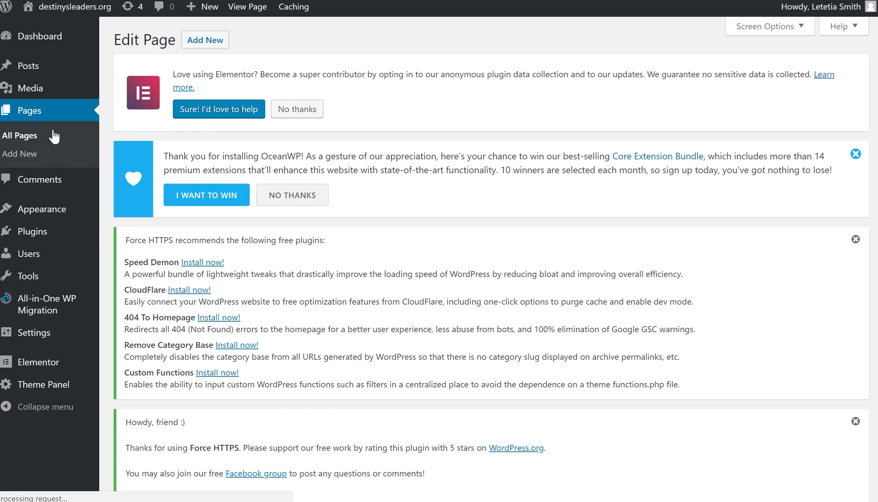
pyautogui.click(23, 139)
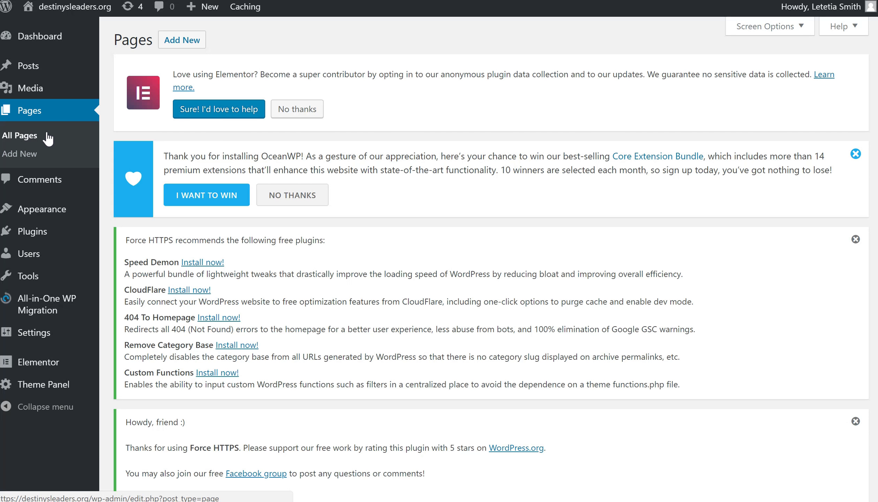
pyautogui.scroll(-12, 238, 168)
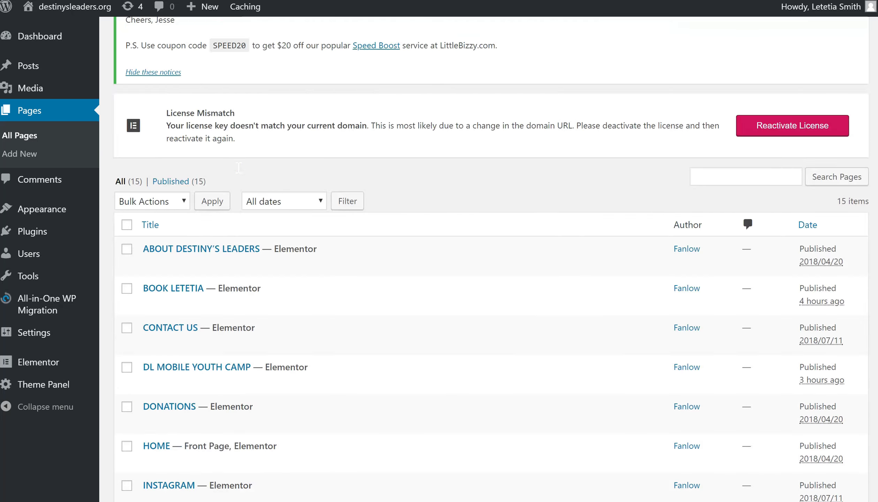
pyautogui.scroll(-3, 238, 168)
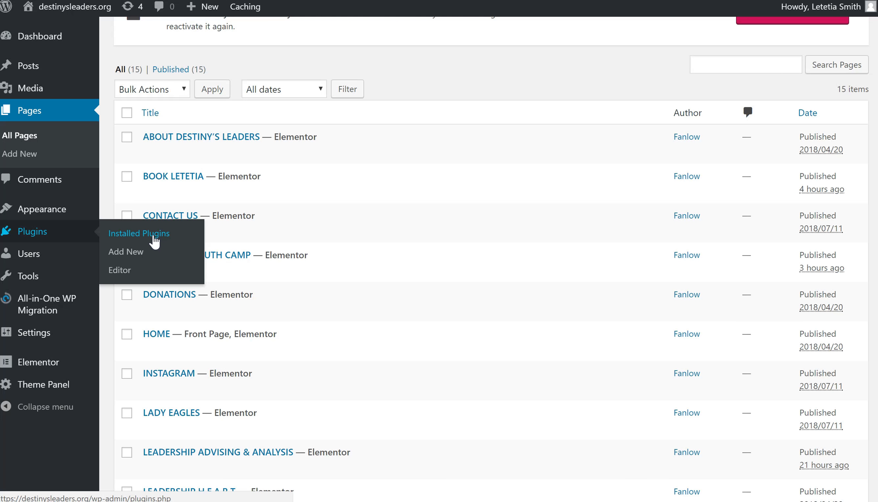
# Open the ABOUT DESTINY'S LEADERS page in the Elementor editor.
pyautogui.moveTo(281, 151)
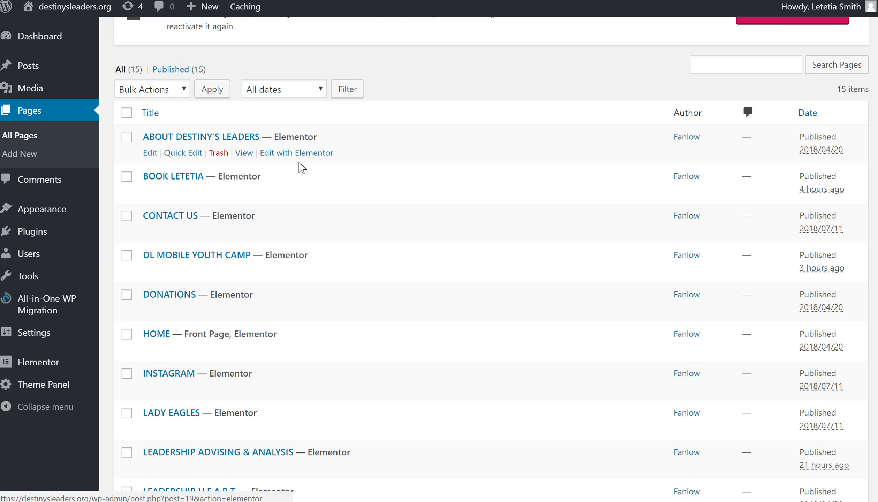
pyautogui.click(308, 153)
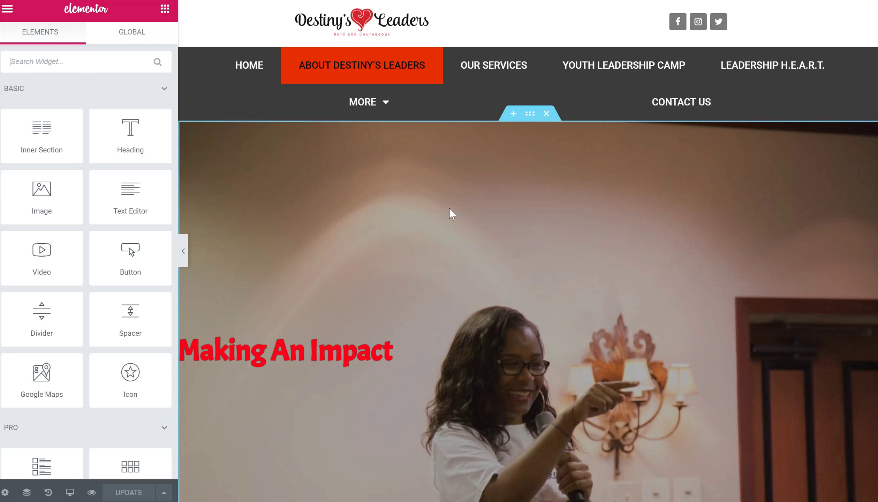
pyautogui.scroll(-3, 451, 212)
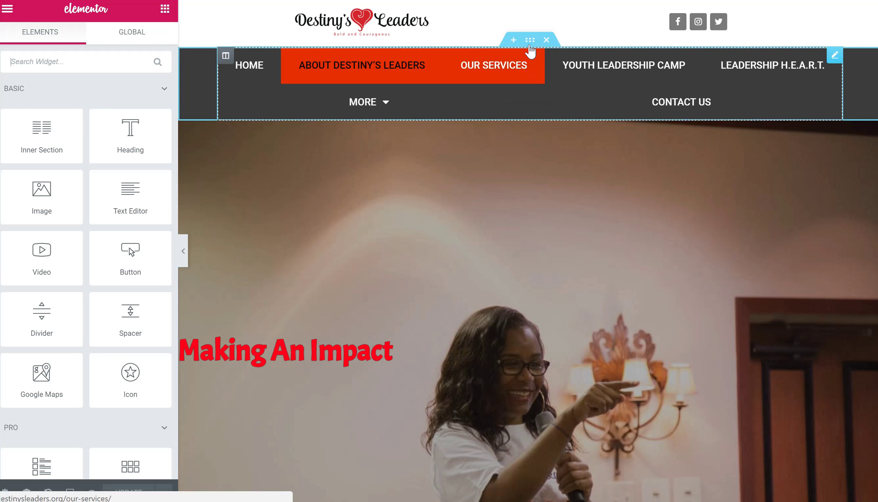
# Open the navigation bar section's style settings and show its background options for the hover state.
pyautogui.click(530, 41)
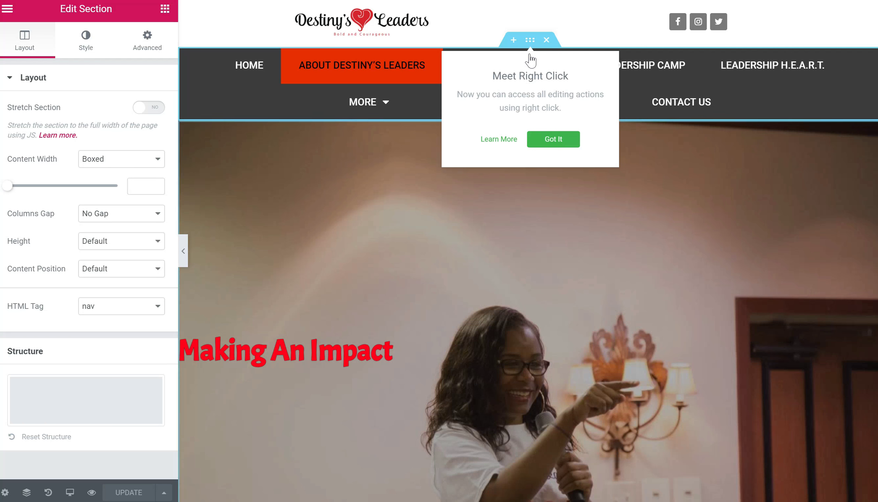
pyautogui.click(530, 45)
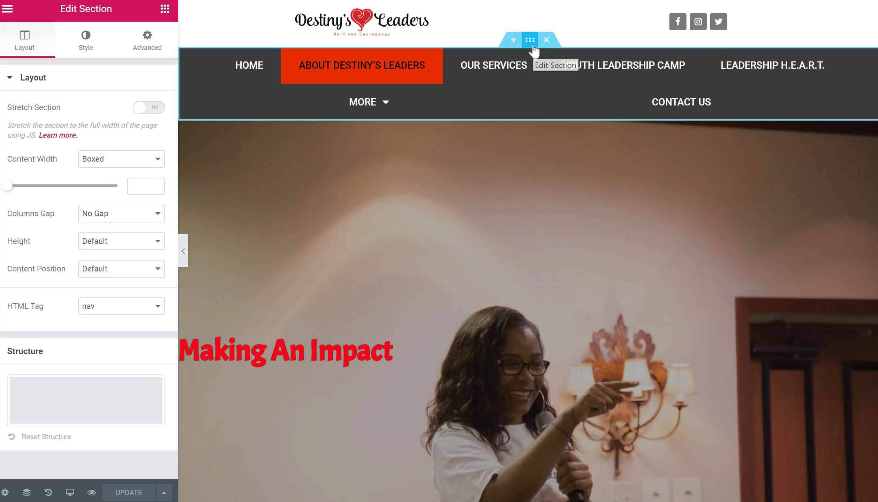
pyautogui.click(533, 48)
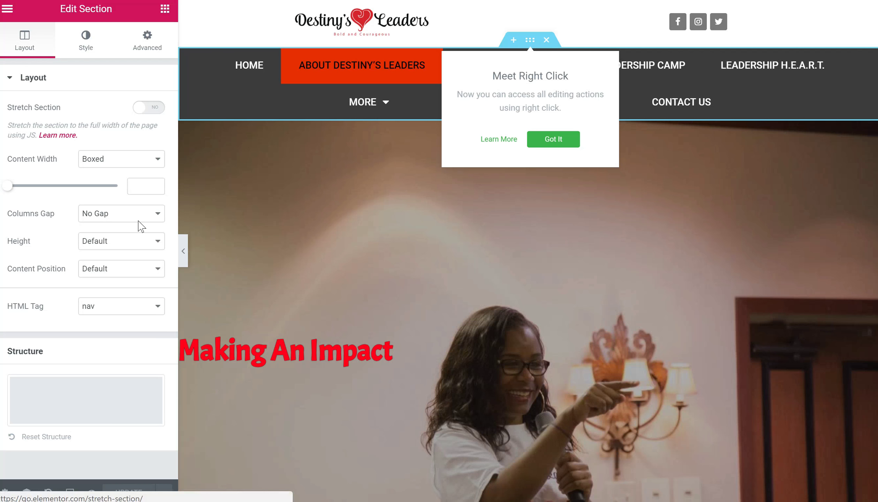
pyautogui.click(88, 54)
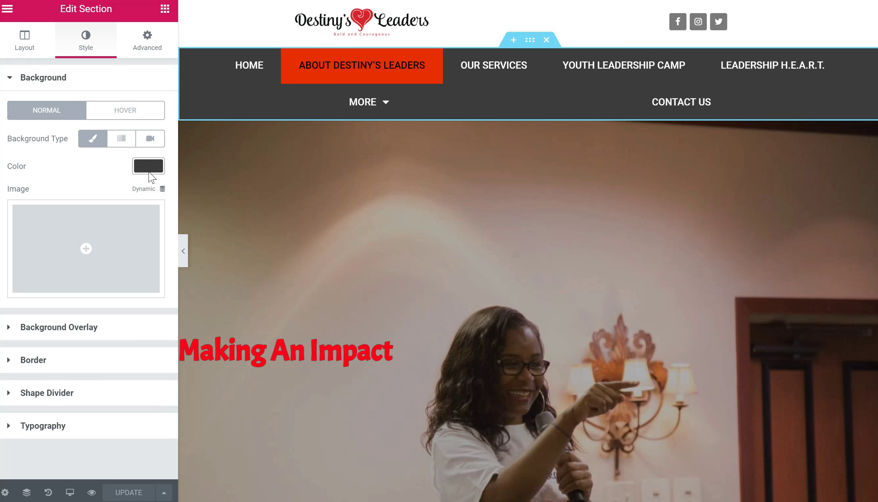
pyautogui.moveTo(251, 110)
pyautogui.click(126, 111)
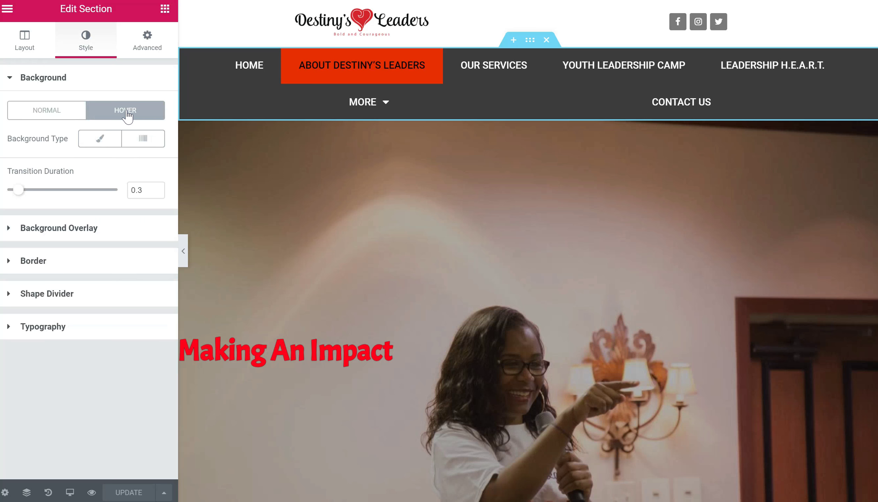
# Try Classic and Gradient hover backgrounds for the navigation section, using #23a455 as the first gradient color, and clear that color.
pyautogui.click(100, 141)
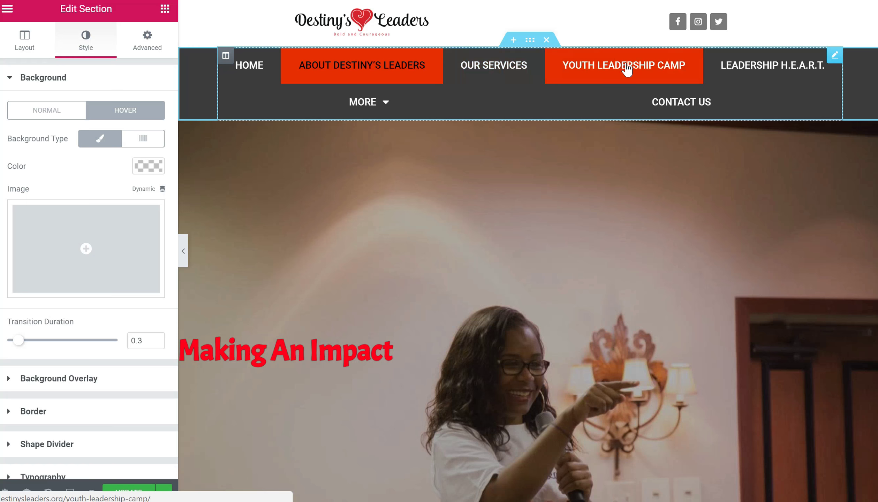
pyautogui.click(101, 140)
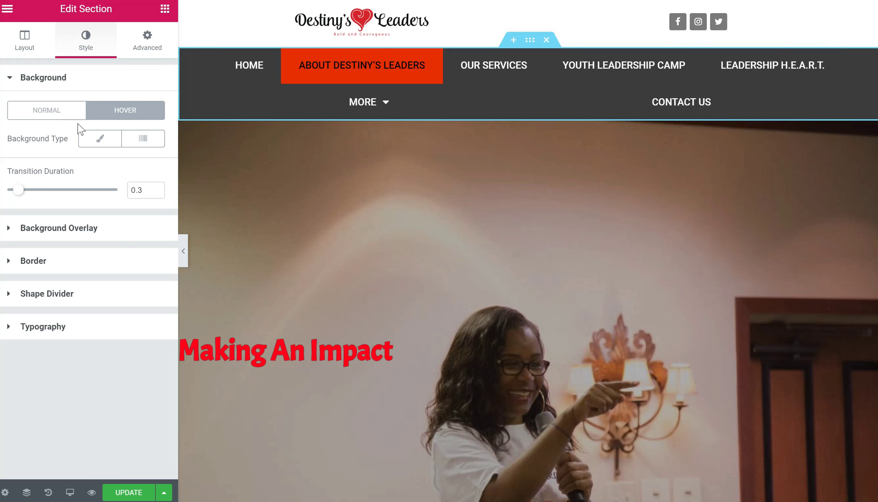
pyautogui.click(150, 144)
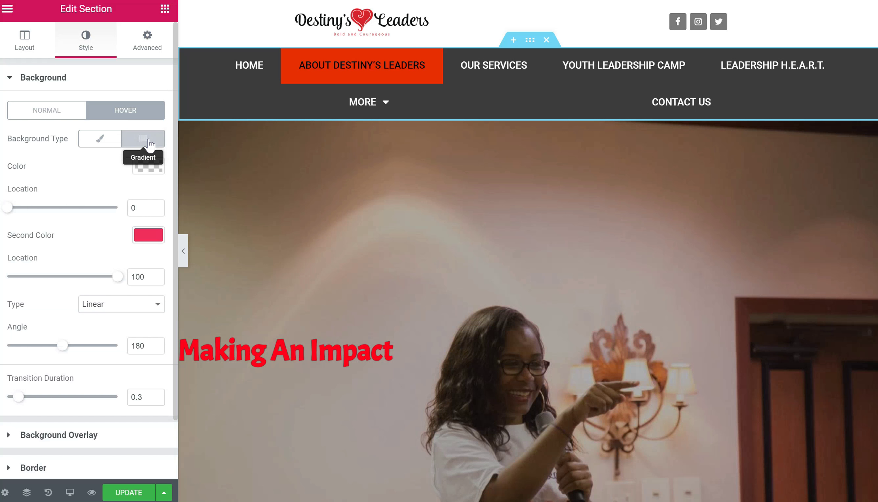
pyautogui.click(148, 167)
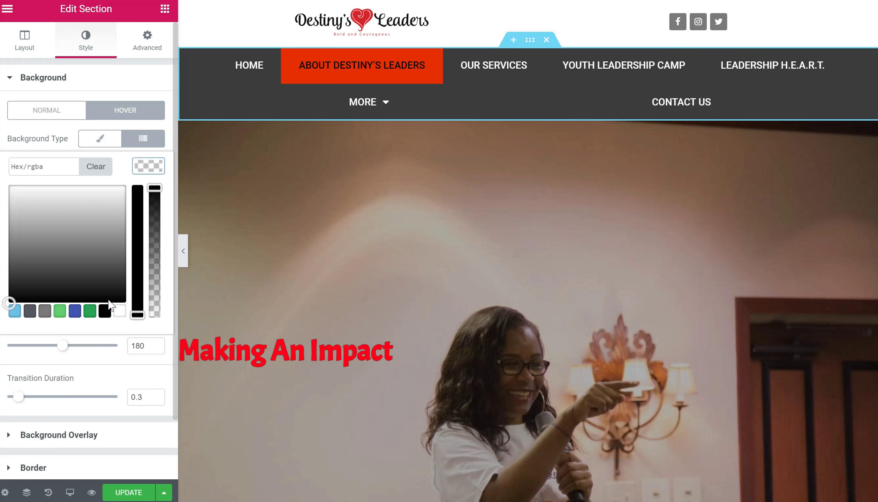
pyautogui.click(95, 312)
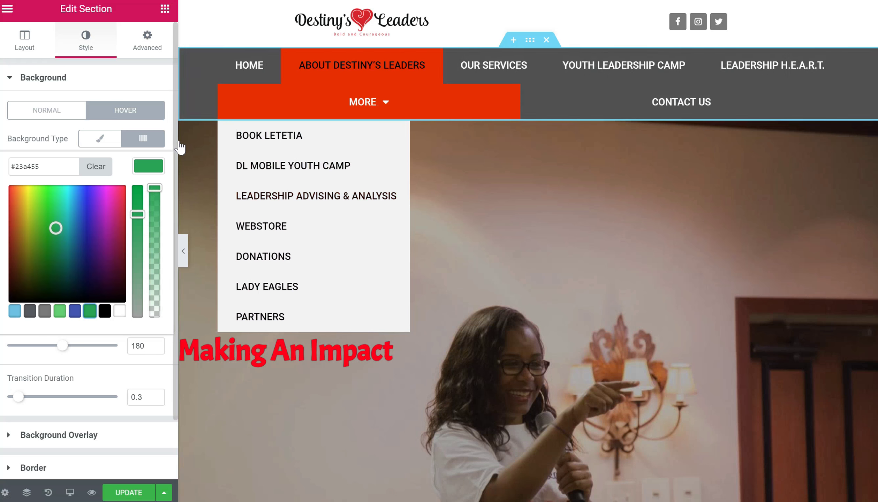
pyautogui.click(96, 166)
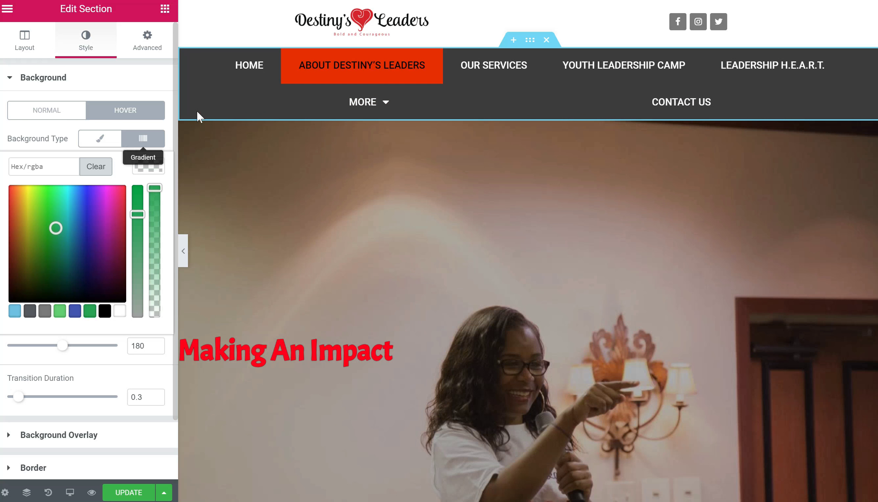
pyautogui.click(148, 168)
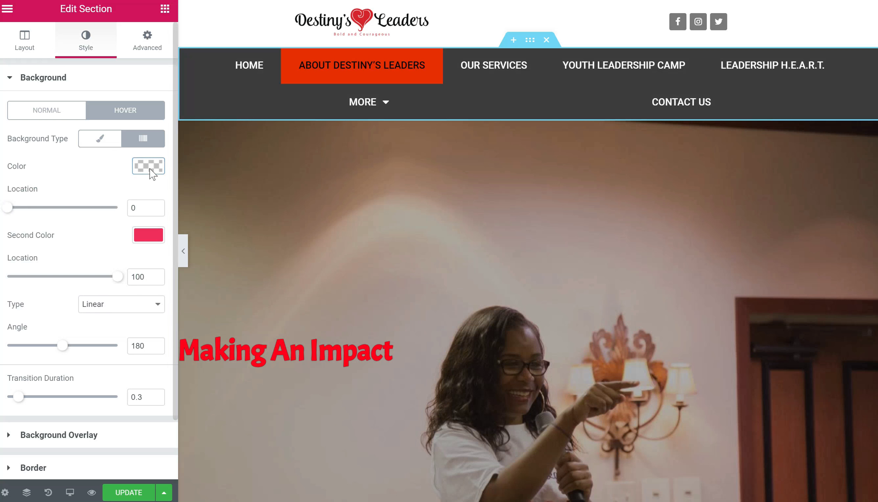
# Give the navigation section's hover state a Classic background with color #383838, copied from its normal state.
pyautogui.click(105, 142)
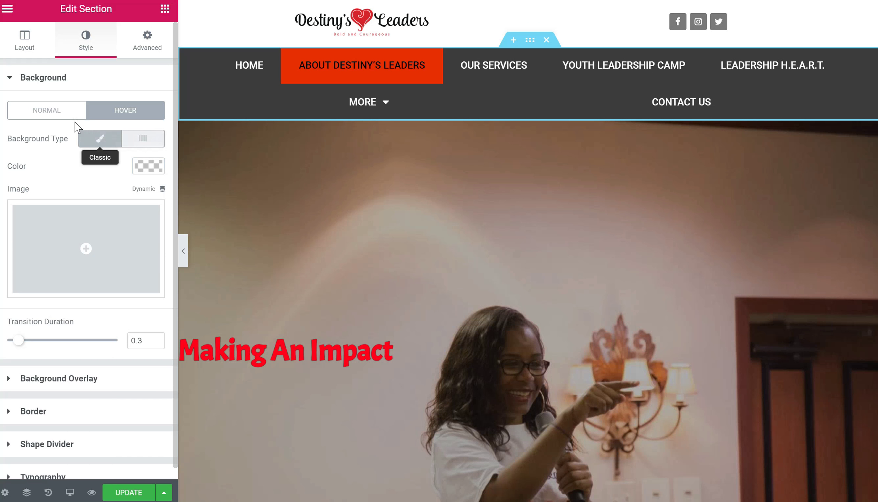
pyautogui.click(63, 112)
pyautogui.click(148, 166)
pyautogui.moveTo(40, 167); pyautogui.dragTo(1, 153)
pyautogui.hotkey('ctrl', 'c')
pyautogui.click(130, 111)
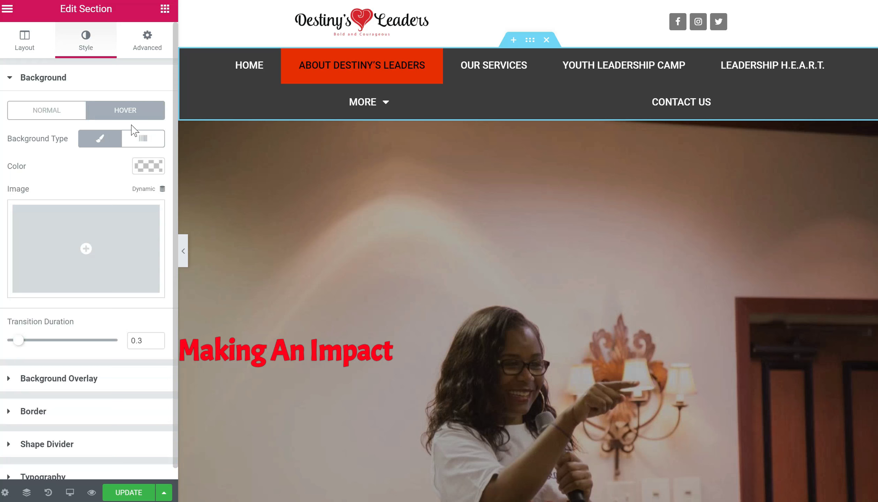
pyautogui.click(148, 166)
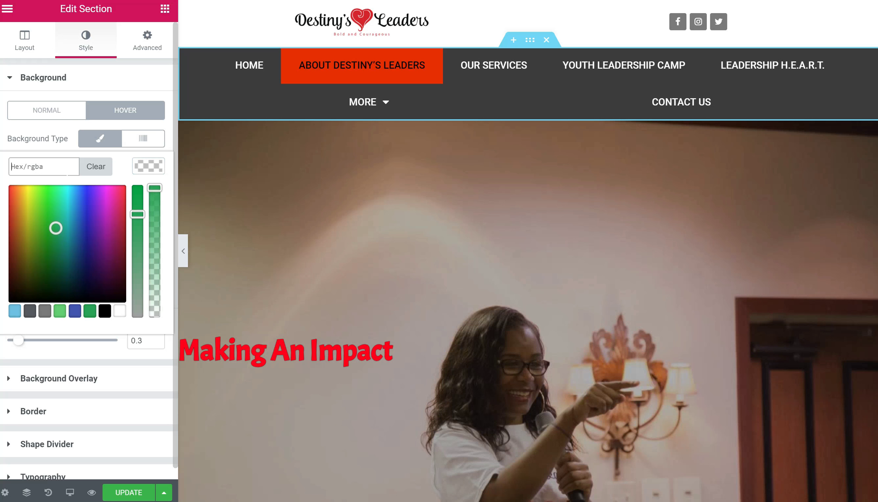
pyautogui.hotkey('ctrl', 'v')
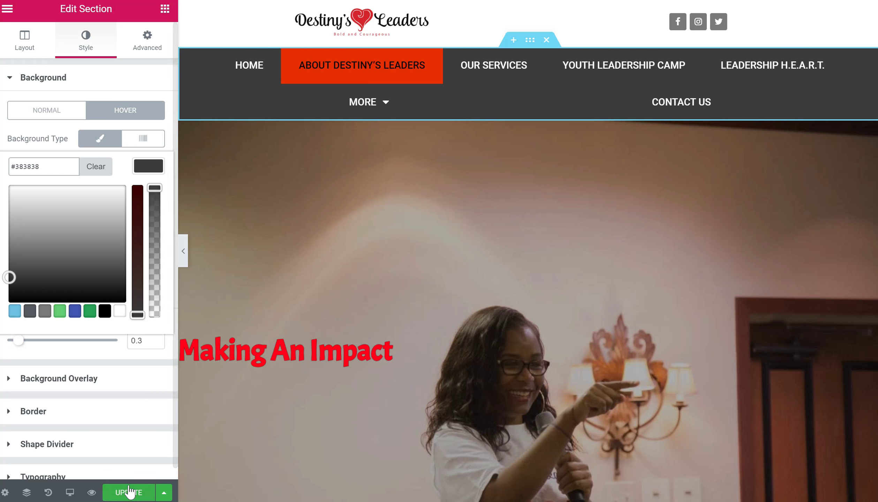
pyautogui.click(148, 167)
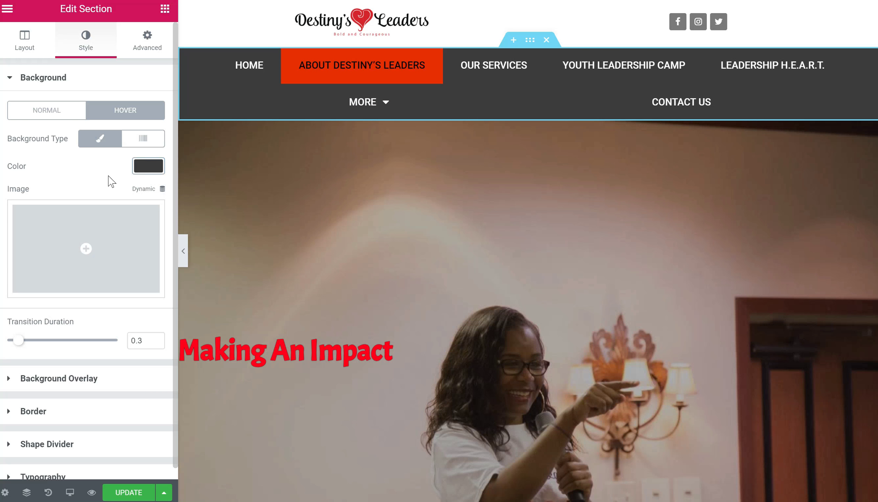
# Compare the navigation section's background colors for the normal and hover states.
pyautogui.click(55, 120)
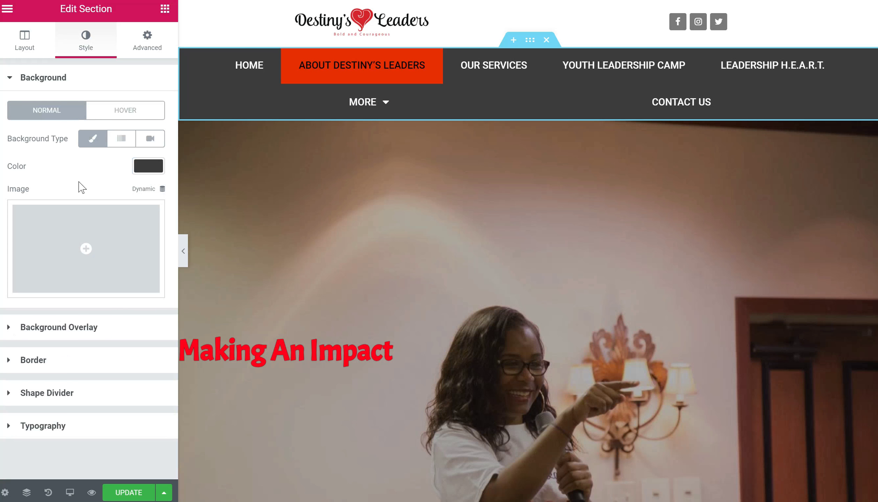
pyautogui.click(146, 167)
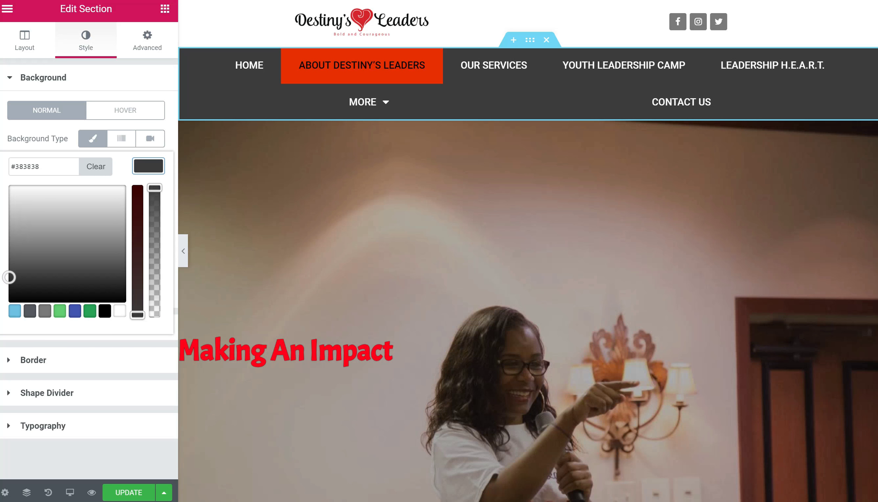
pyautogui.click(122, 117)
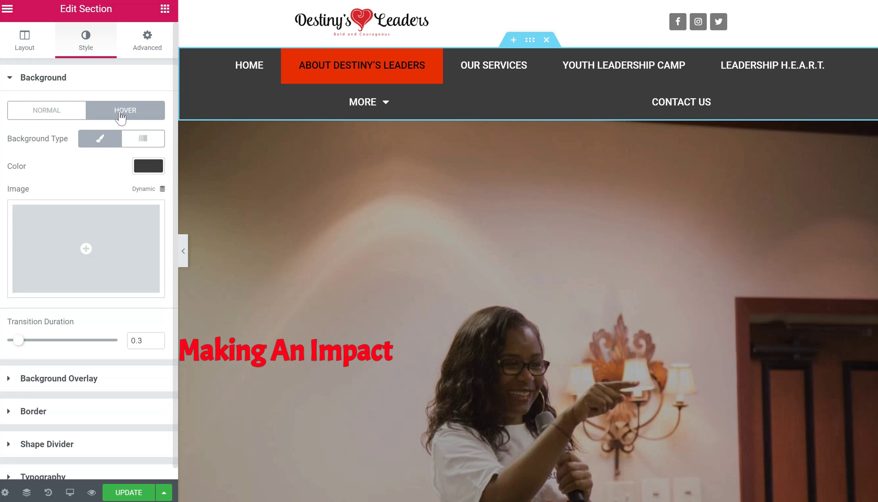
pyautogui.click(147, 166)
pyautogui.click(155, 170)
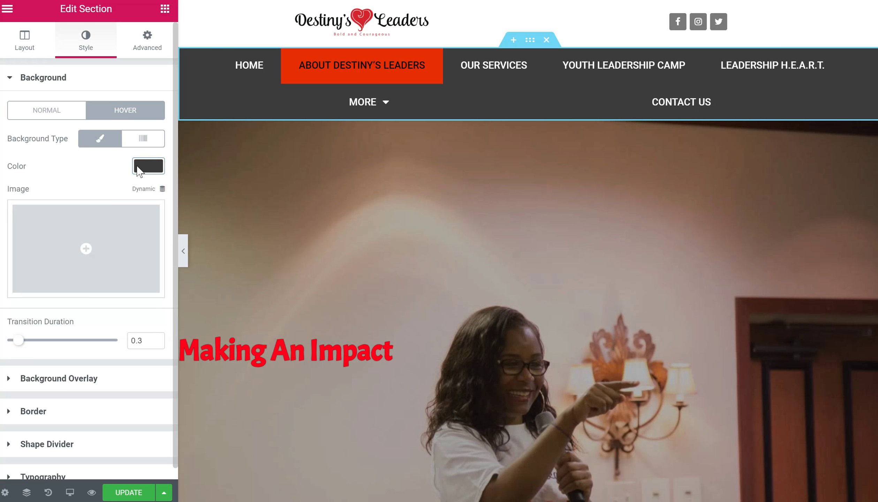
pyautogui.click(72, 118)
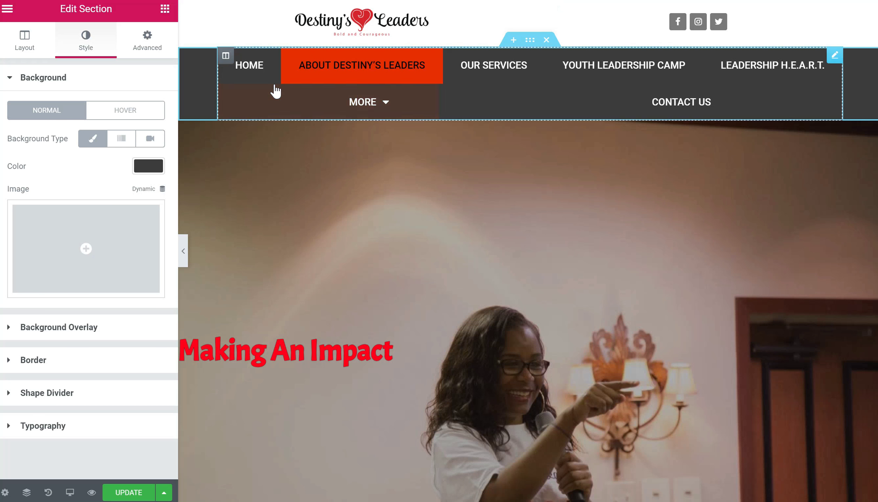
# Open the Nav Menu widget's settings and dismiss the Meet Right Click tip.
pyautogui.click(835, 56)
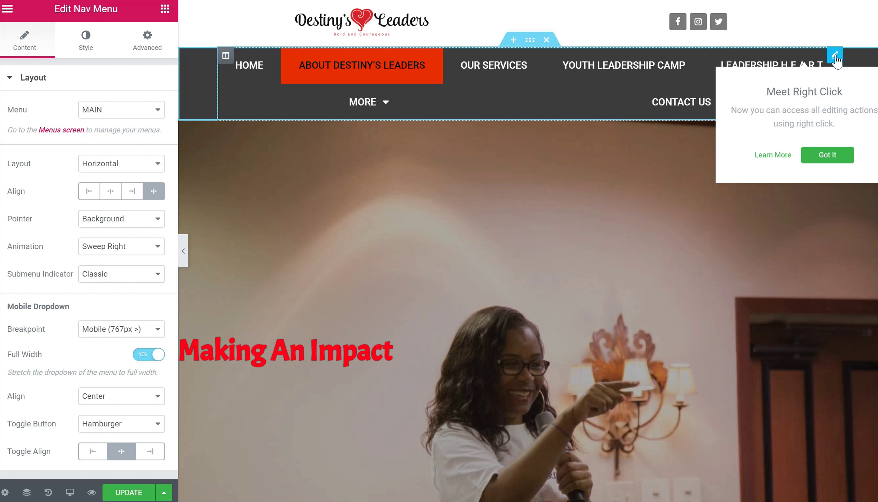
pyautogui.click(829, 157)
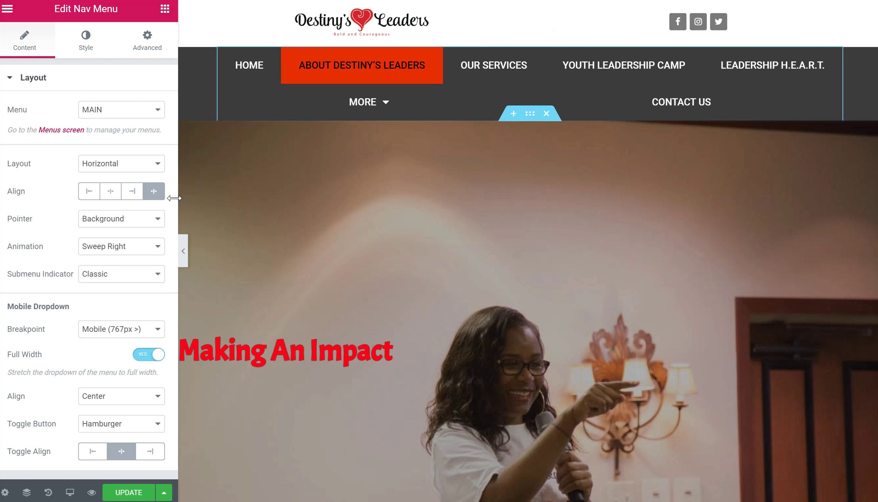
# Try the Left, Center and Right alignments for the horizontal navigation menu and restore the Stretch alignment.
pyautogui.click(136, 197)
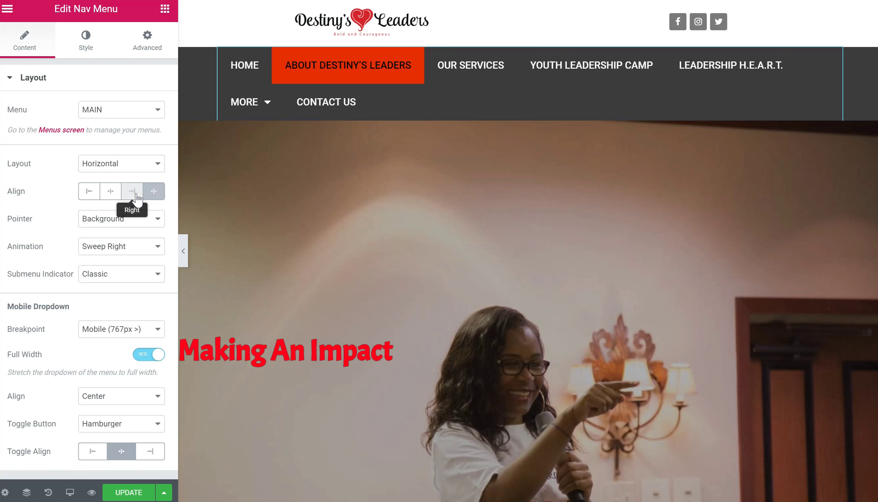
pyautogui.click(89, 192)
pyautogui.click(154, 192)
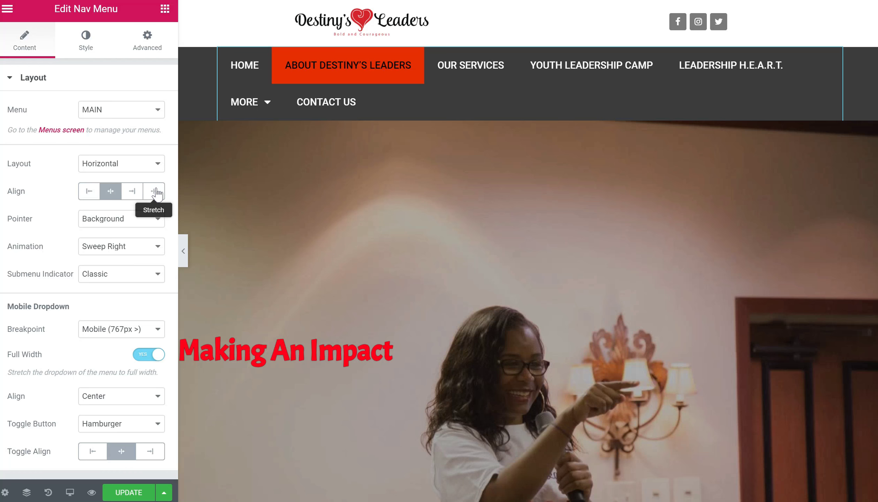
pyautogui.click(135, 198)
pyautogui.click(111, 192)
pyautogui.click(89, 192)
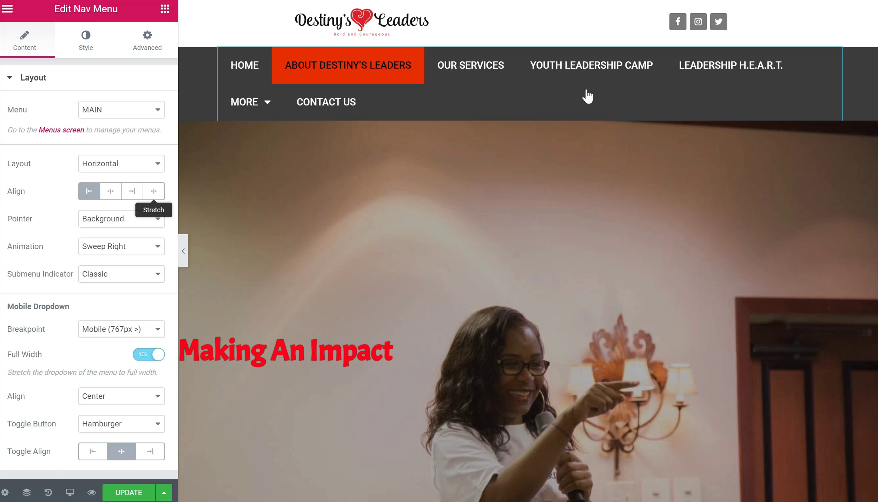
pyautogui.click(160, 196)
pyautogui.click(95, 195)
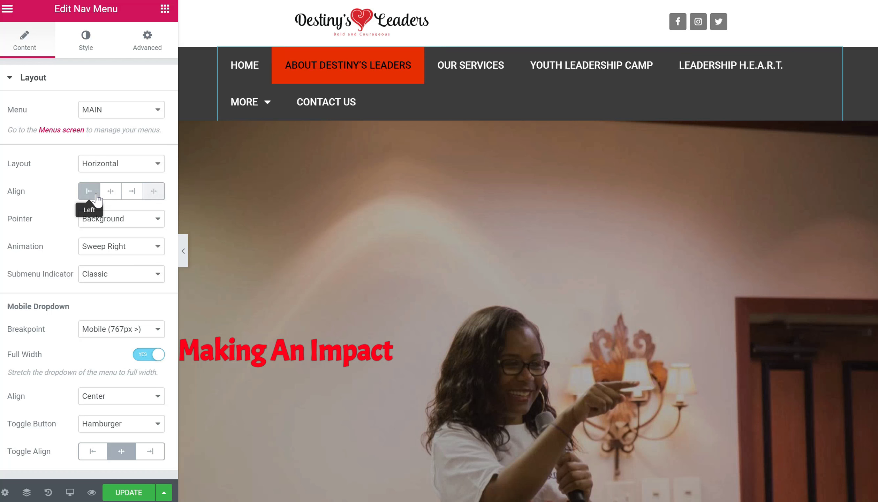
pyautogui.click(110, 192)
pyautogui.click(132, 192)
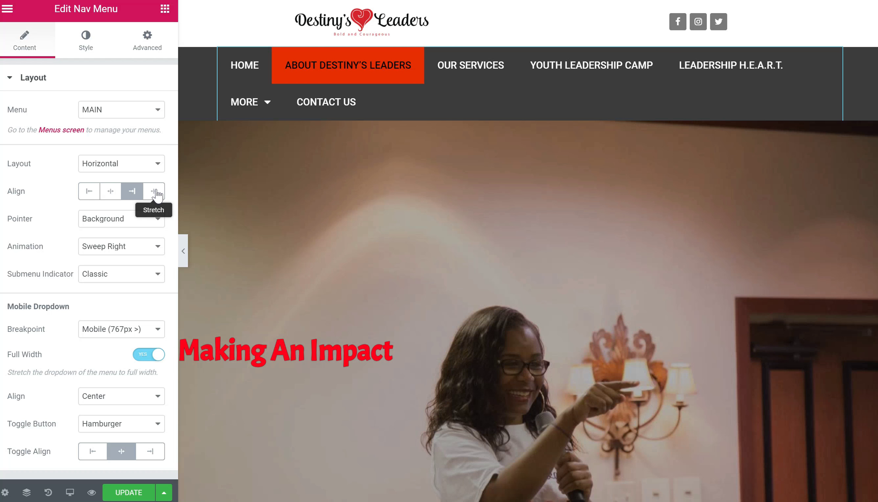
pyautogui.click(153, 191)
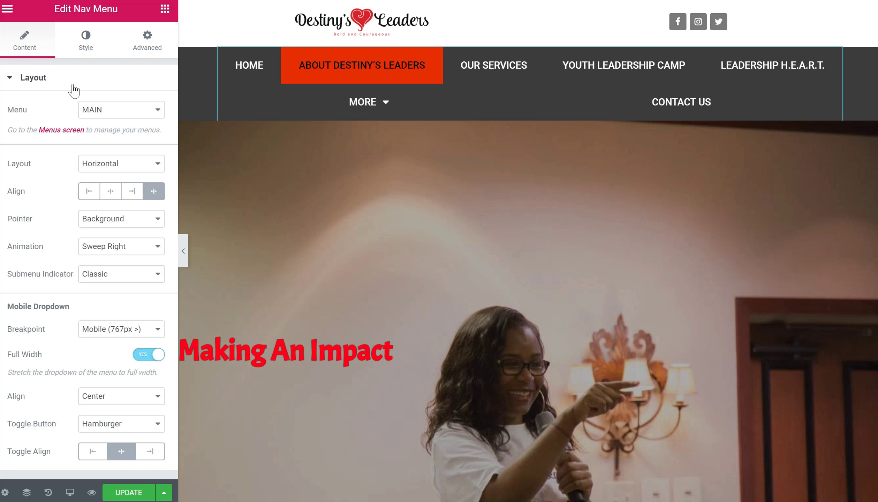
# Examine the main menu's text and pointer colors for the normal, hover and active states.
pyautogui.click(84, 48)
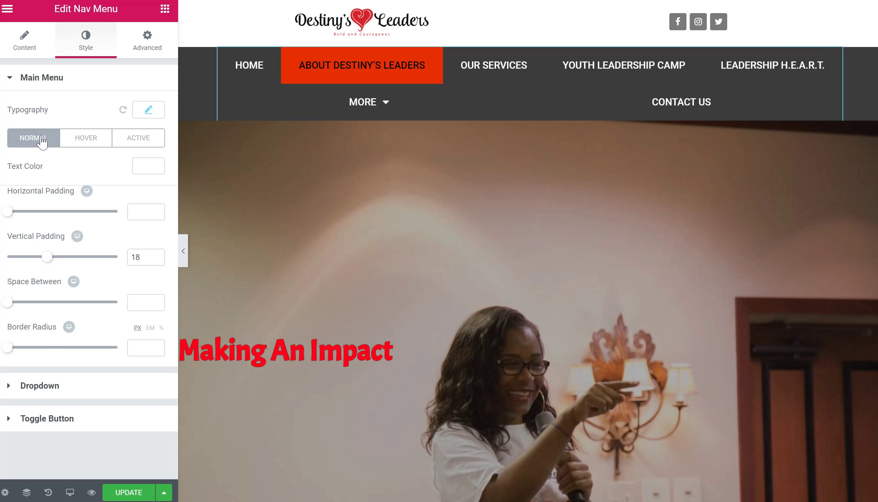
pyautogui.click(91, 140)
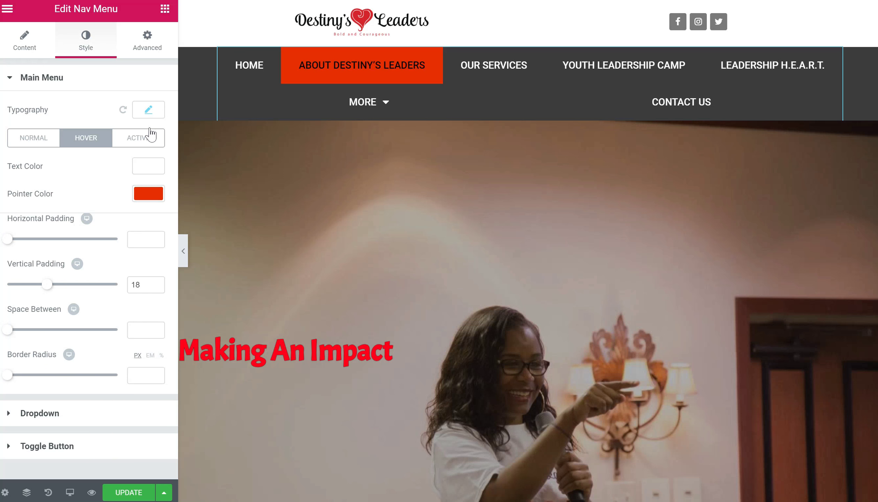
pyautogui.click(28, 141)
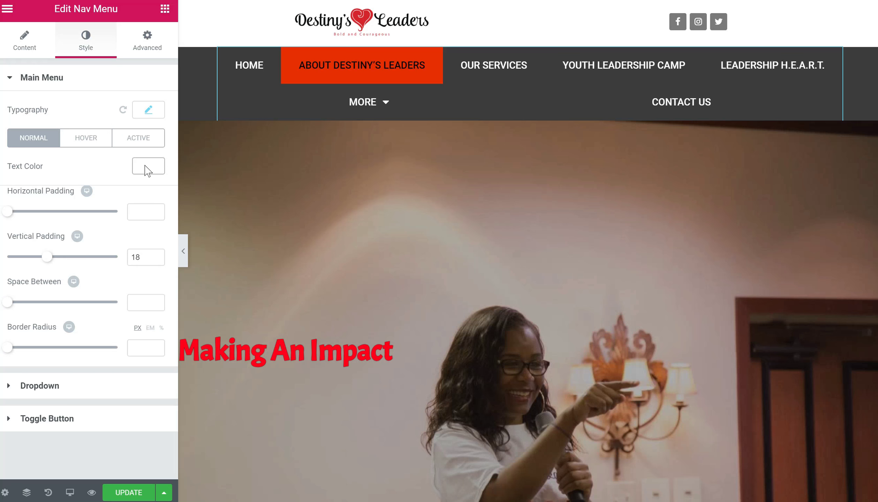
pyautogui.click(98, 147)
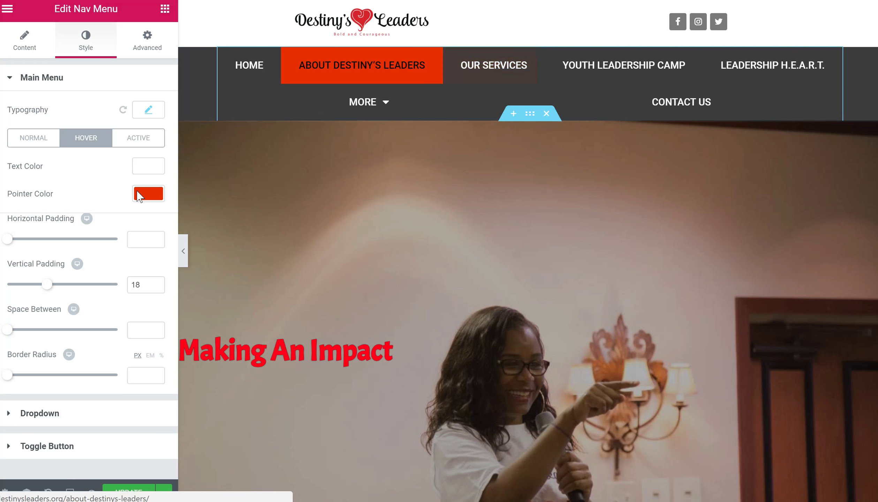
pyautogui.click(157, 142)
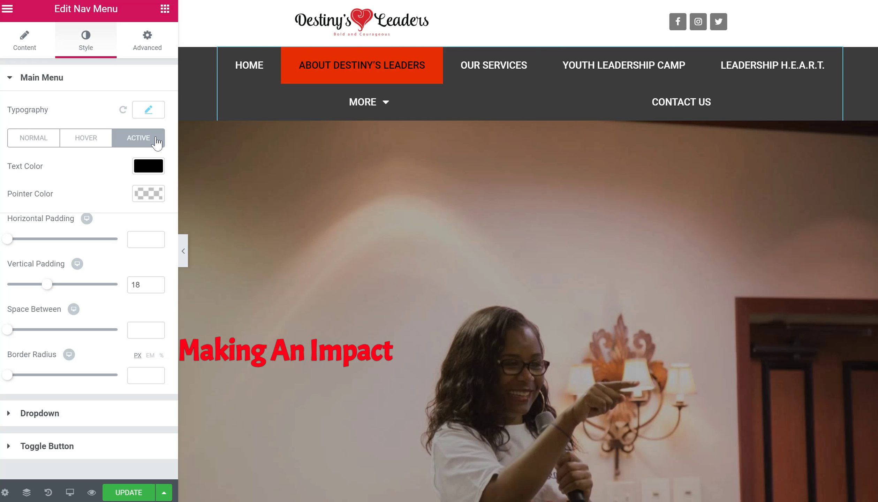
# Try green (#23a455) as the active menu item's pointer color and reduce its opacity to zero.
pyautogui.click(149, 195)
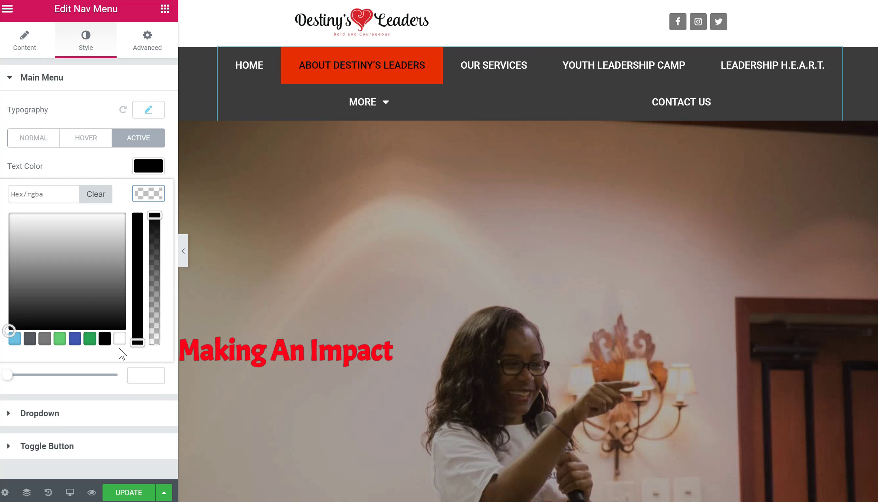
pyautogui.click(87, 338)
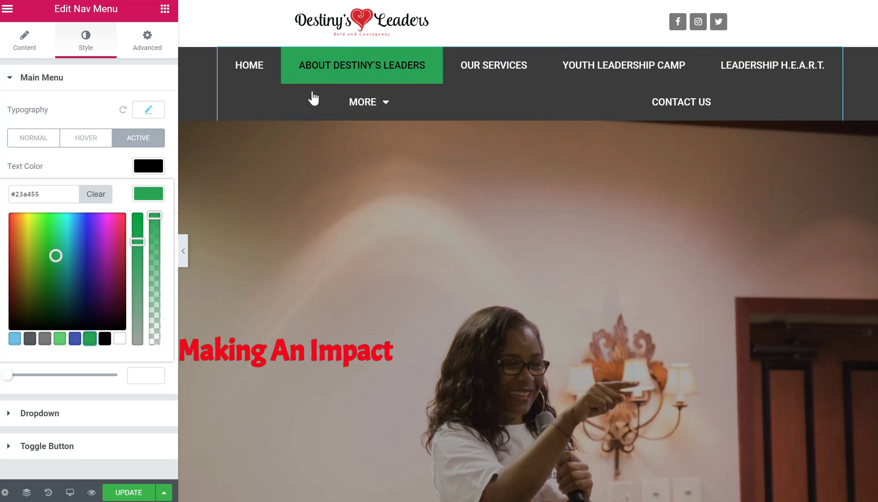
pyautogui.moveTo(350, 101)
pyautogui.moveTo(156, 218); pyautogui.dragTo(121, 363)
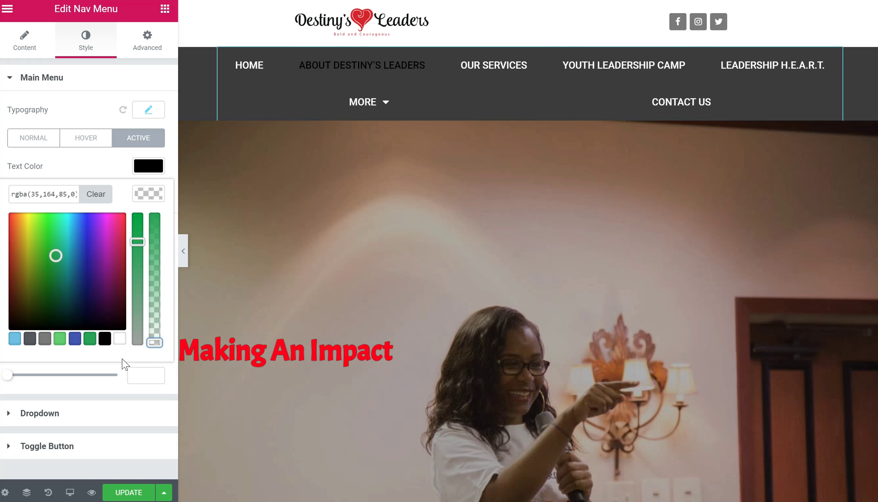
pyautogui.click(149, 171)
pyautogui.click(149, 170)
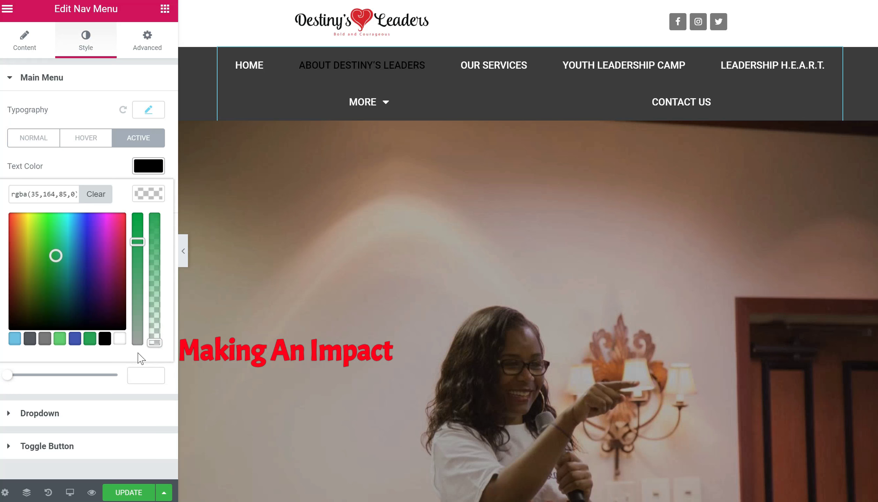
# Try fully opaque white (#ffffff) as the active menu item's pointer color and preview the menu at full page width.
pyautogui.click(122, 339)
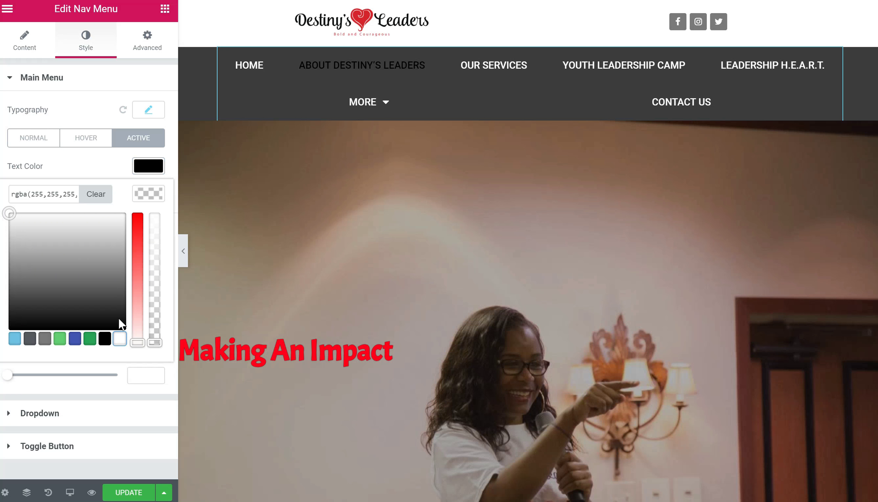
pyautogui.moveTo(152, 343); pyautogui.dragTo(171, 201)
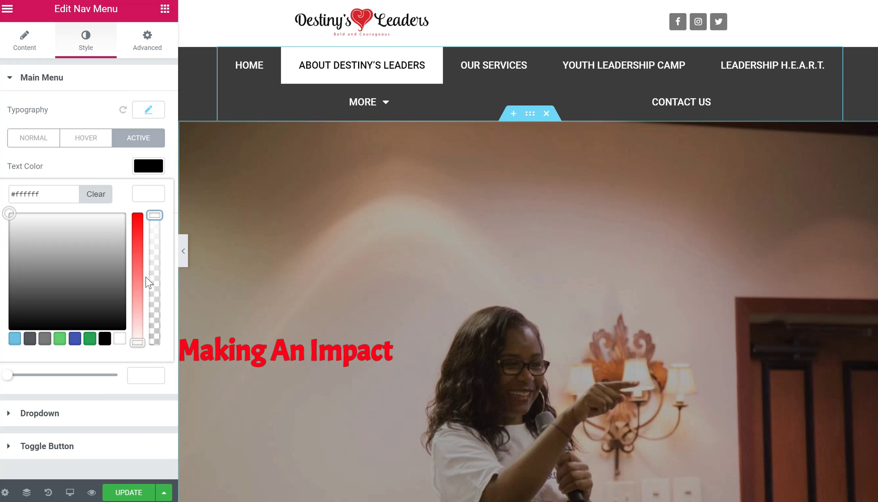
pyautogui.click(183, 252)
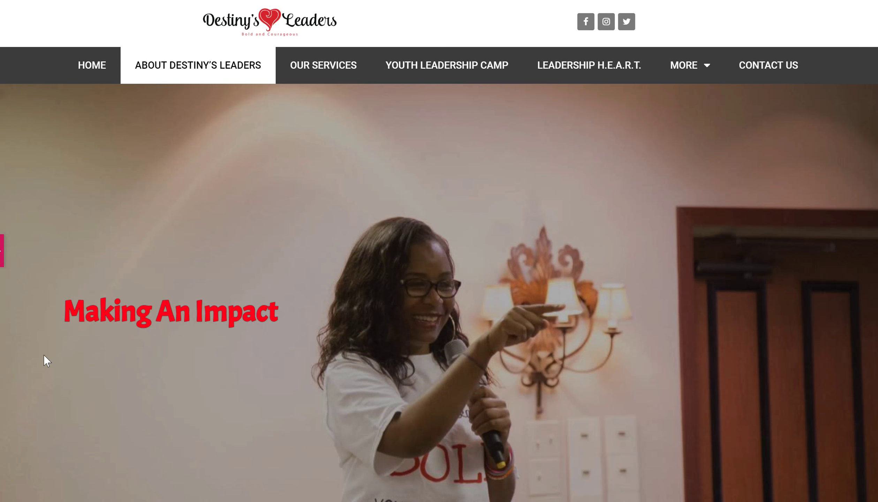
pyautogui.click(1, 263)
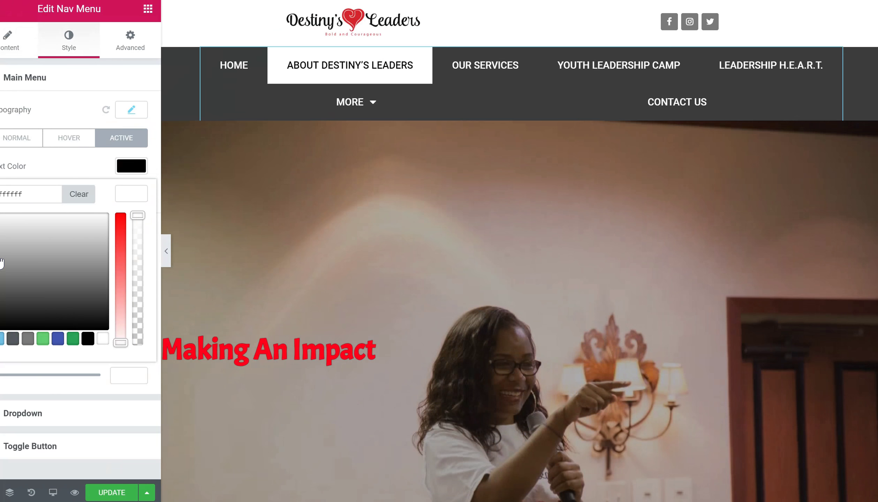
pyautogui.click(148, 194)
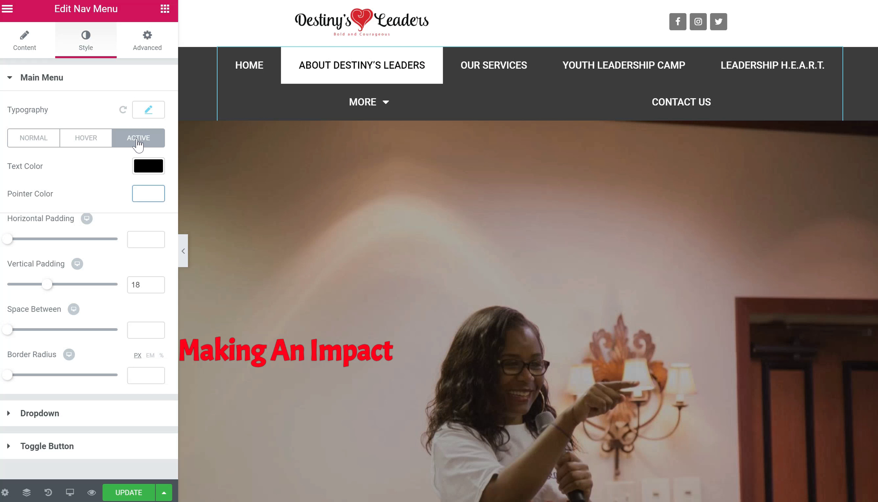
pyautogui.click(149, 195)
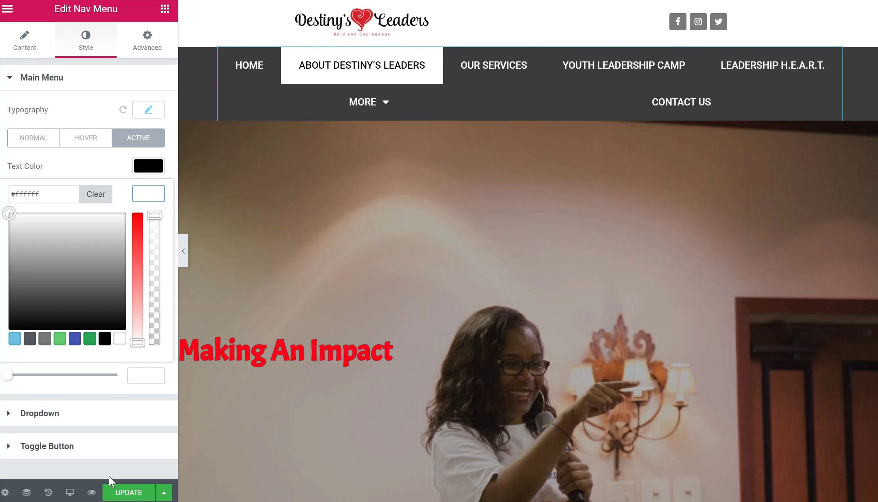
# Revert all the Nav Menu pointer color edits through History, back to the most recent Align edit.
pyautogui.click(49, 494)
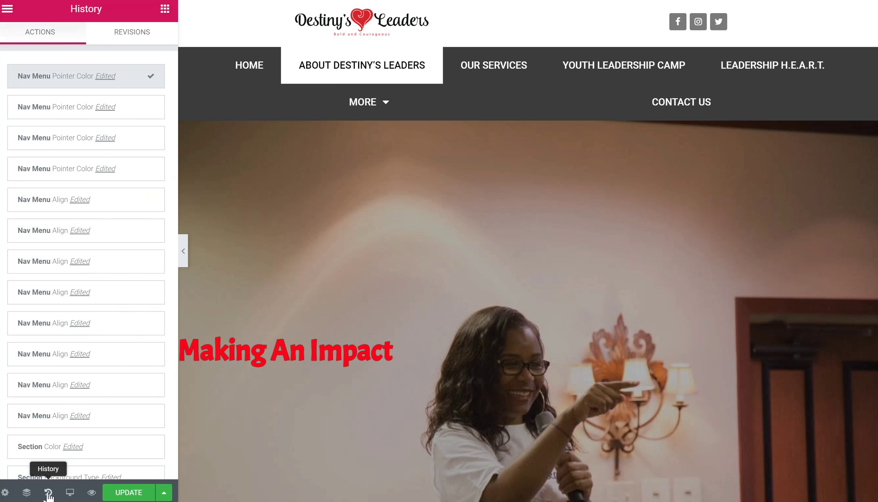
pyautogui.click(150, 108)
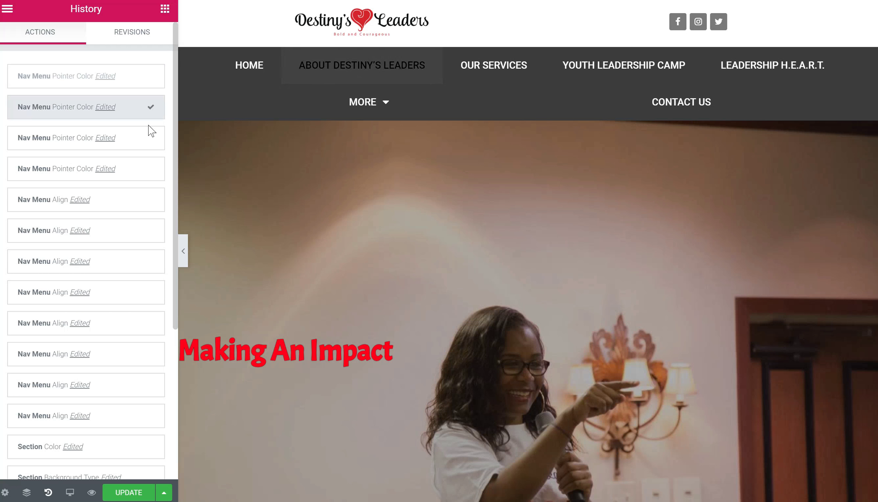
pyautogui.click(146, 140)
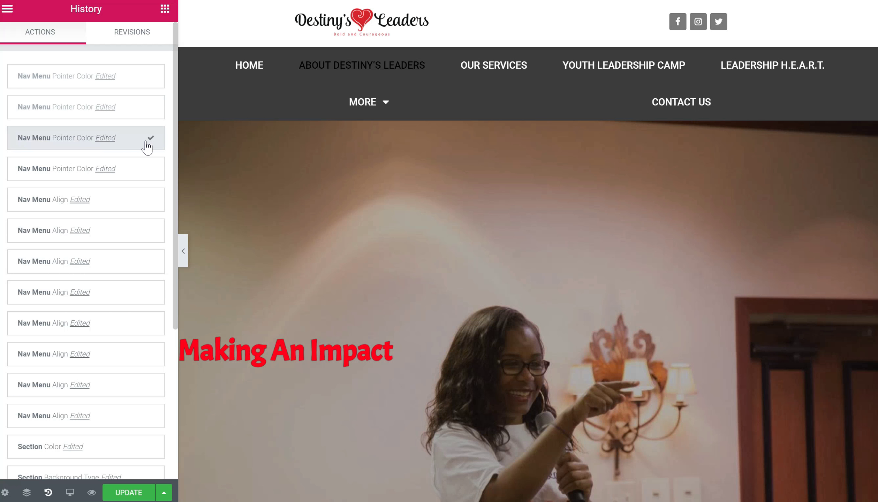
pyautogui.click(151, 169)
pyautogui.click(151, 200)
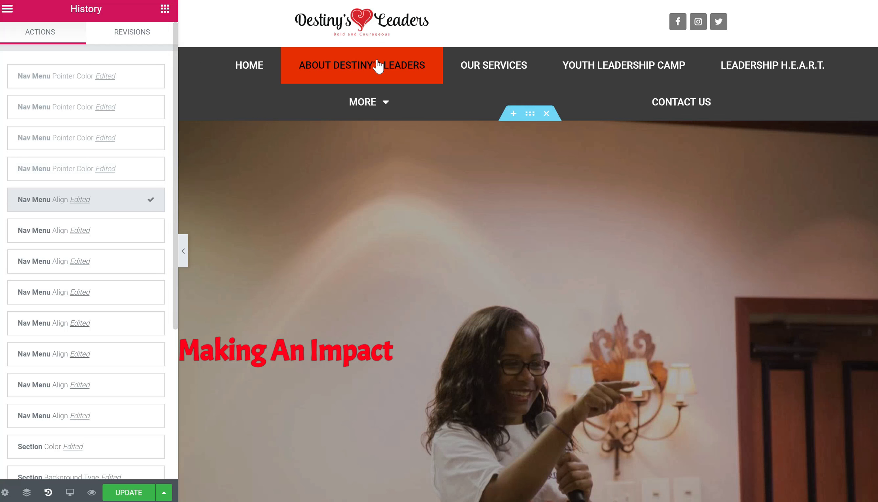
# Preview the header at full page width and update the page.
pyautogui.click(185, 258)
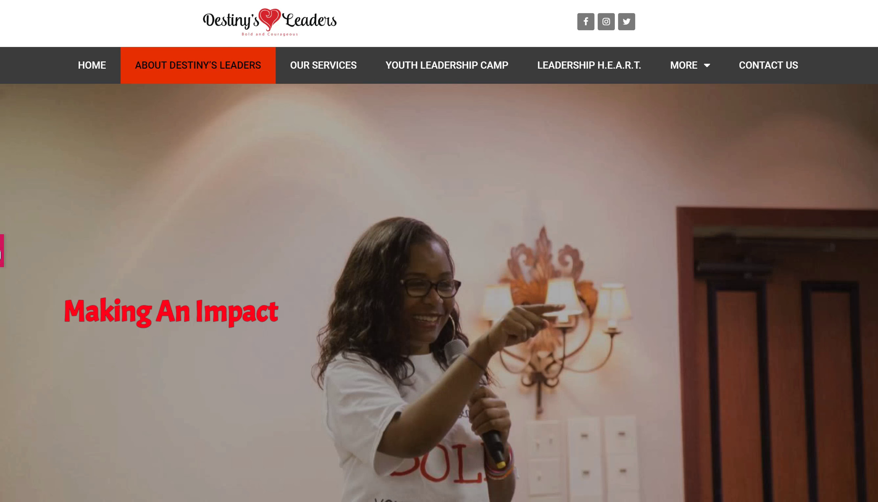
pyautogui.click(2, 251)
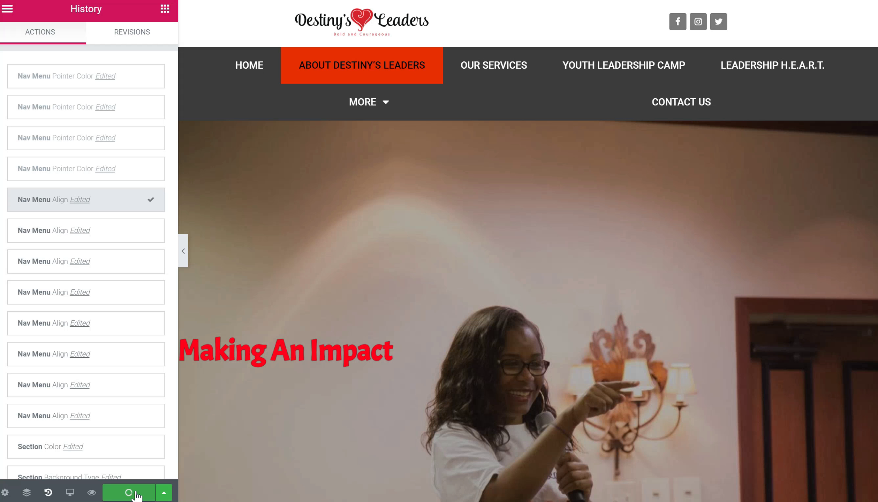
pyautogui.click(136, 493)
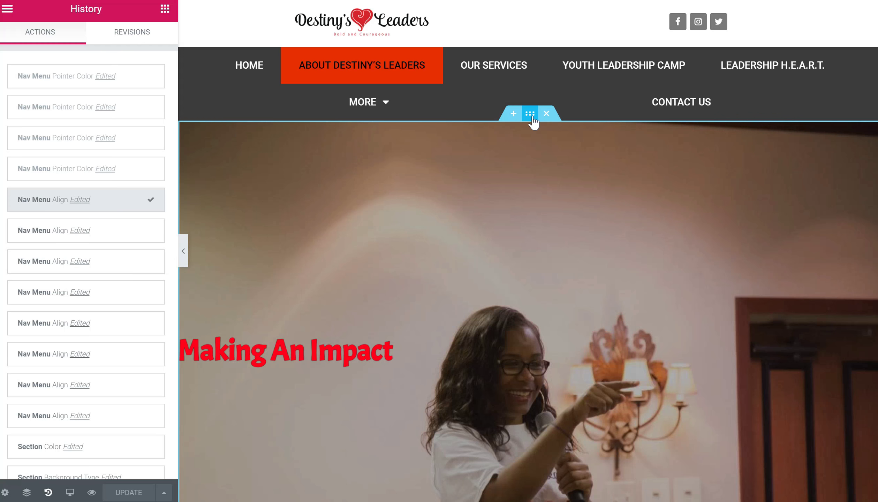
# Open the Making An Impact hero section's layout settings and examine the extent of the section and its heading widget.
pyautogui.click(531, 115)
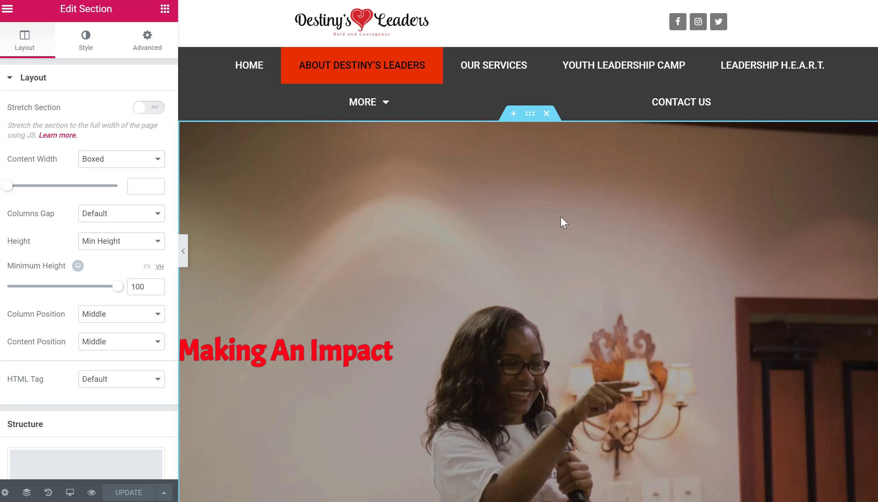
pyautogui.scroll(-2, 511, 227)
pyautogui.scroll(2, 511, 226)
pyautogui.scroll(-2, 538, 226)
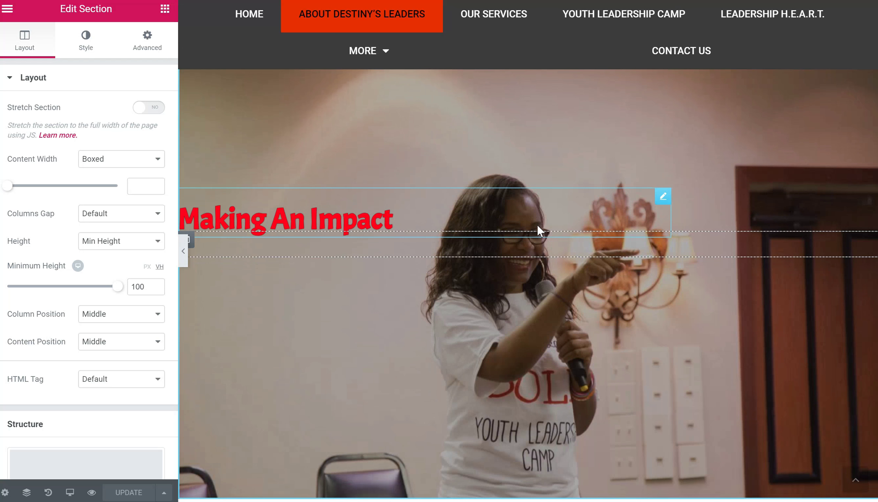
pyautogui.scroll(2, 540, 162)
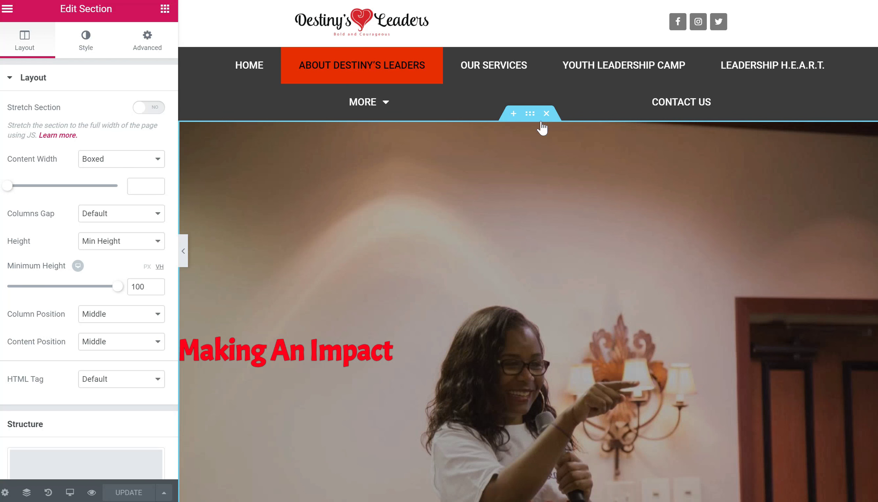
pyautogui.scroll(-2, 413, 210)
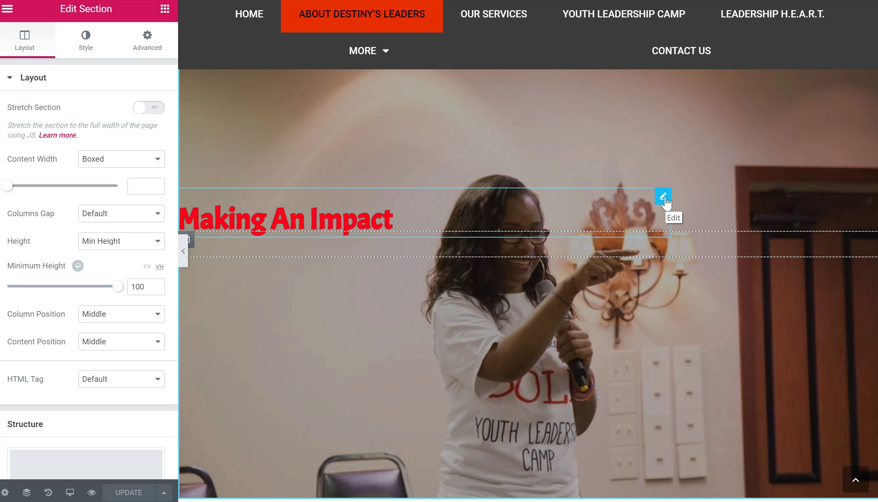
pyautogui.scroll(2, 553, 135)
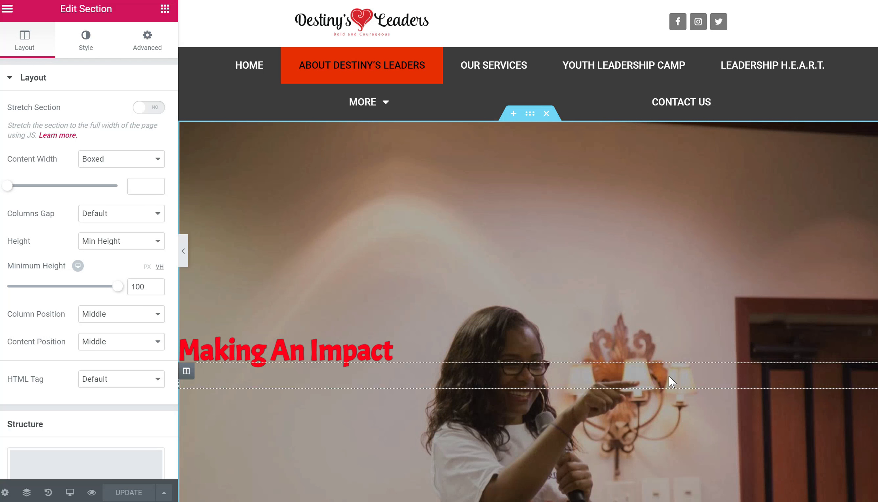
pyautogui.scroll(-2, 653, 201)
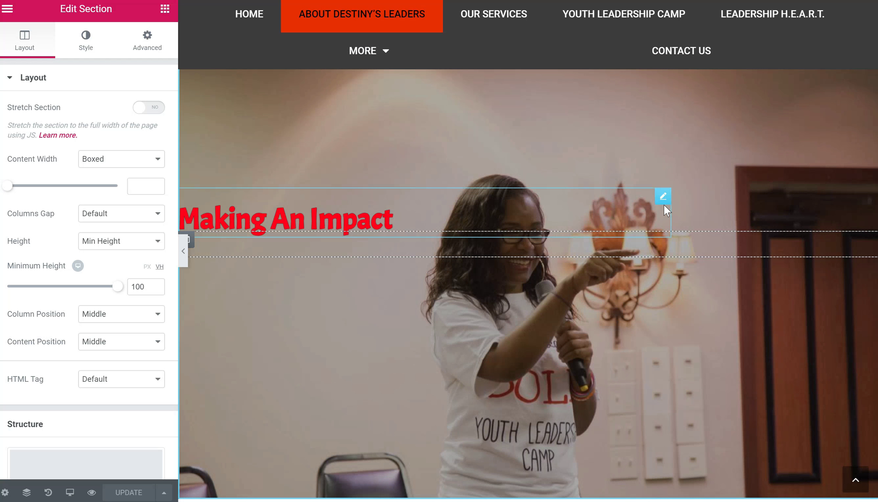
pyautogui.scroll(2, 641, 237)
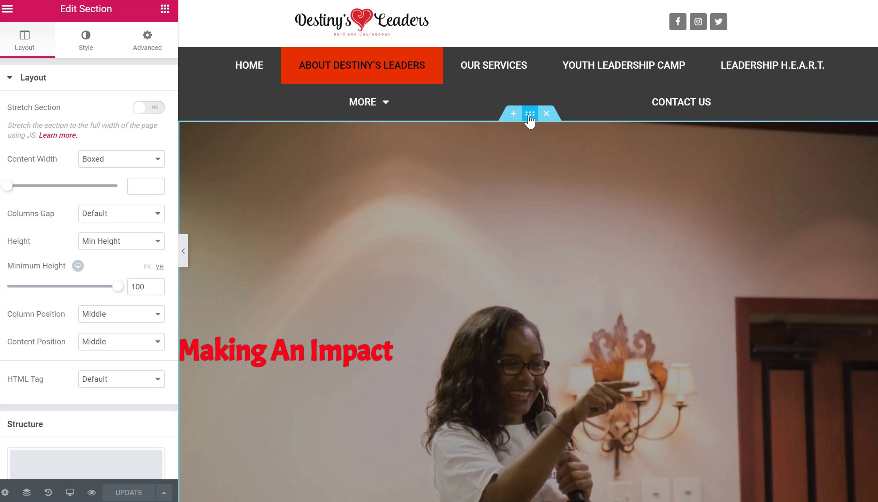
pyautogui.scroll(-2, 525, 244)
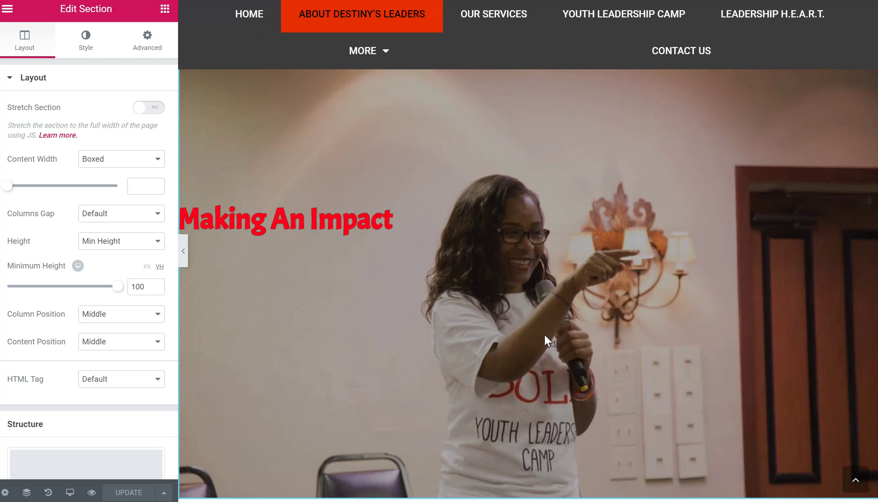
pyautogui.scroll(2, 251, 270)
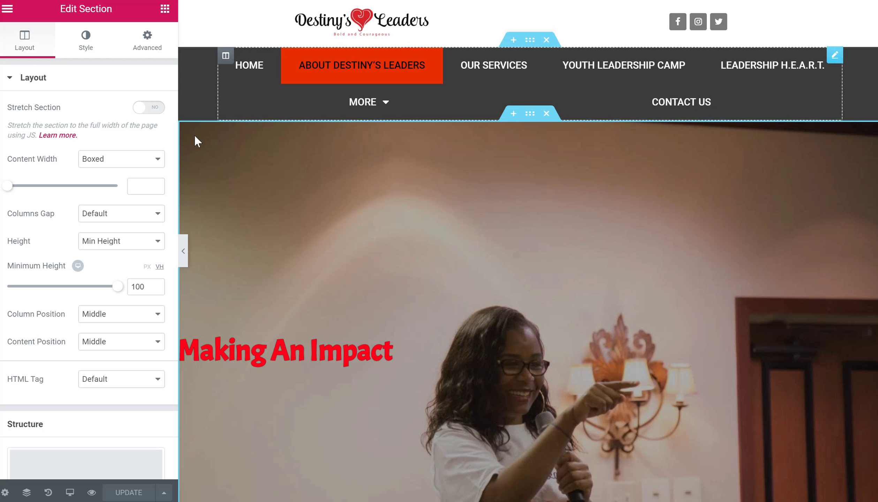
# Inspect the settings of the hero, navigation and About Us sections and of the group photo beside the About Us text.
pyautogui.click(81, 47)
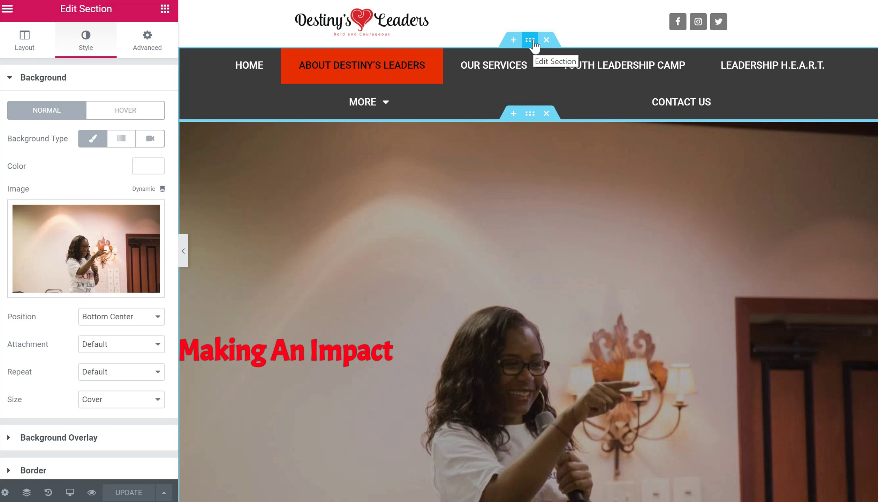
pyautogui.click(534, 44)
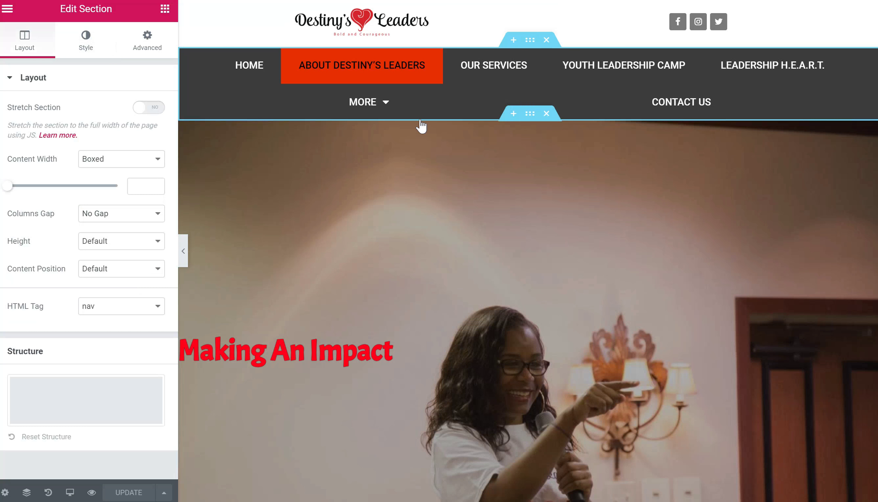
pyautogui.click(539, 213)
pyautogui.scroll(-10, 537, 209)
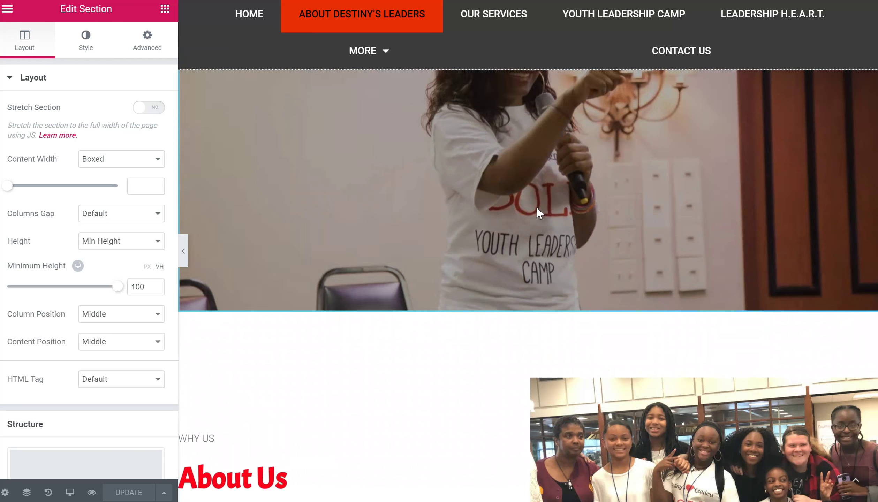
pyautogui.click(533, 101)
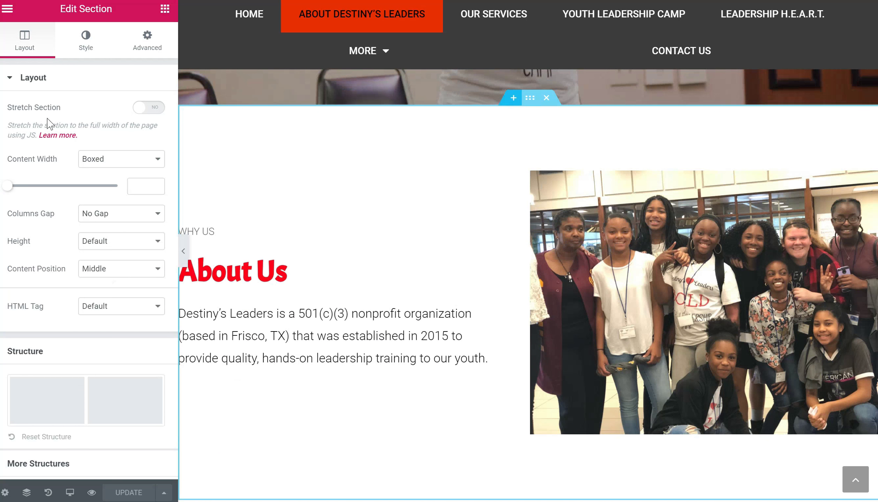
pyautogui.click(84, 51)
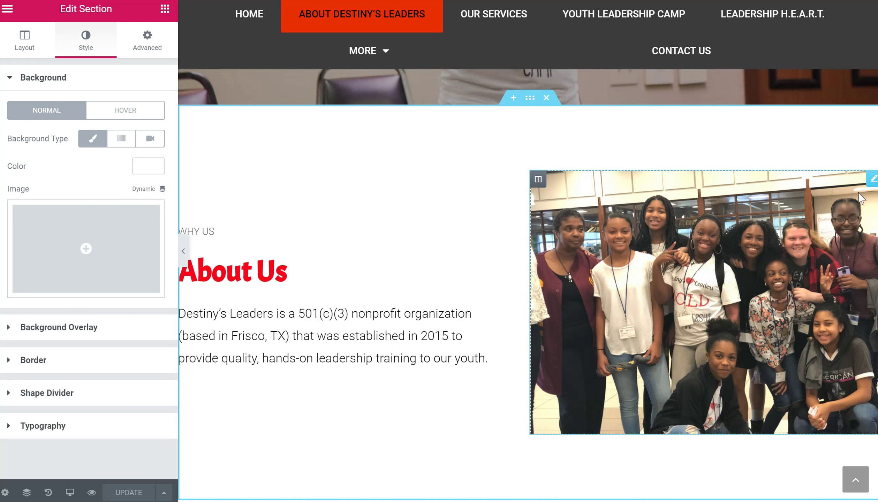
pyautogui.click(873, 182)
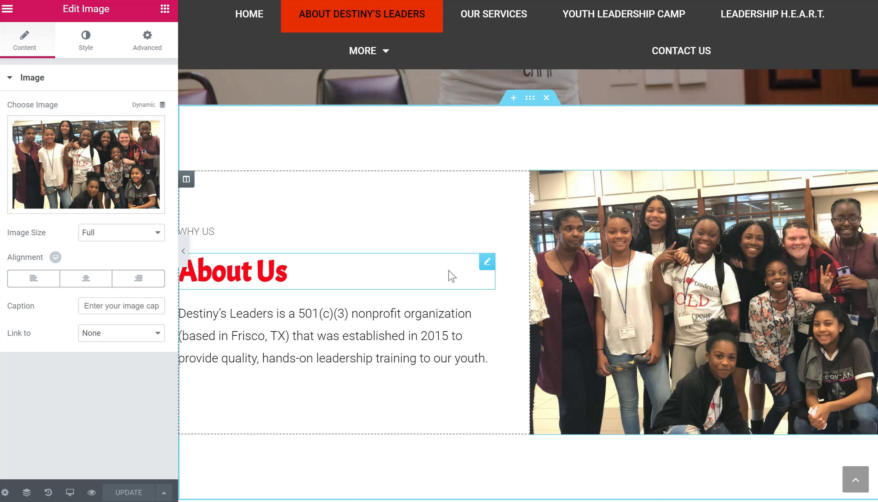
# Change the About Us heading's title to "About Destiny's Leaders".
pyautogui.click(488, 268)
pyautogui.click(49, 125)
pyautogui.press('BackSpace')
pyautogui.press('BackSpace')
pyautogui.write('dES')
pyautogui.press('BackSpace')
pyautogui.press('BackSpace')
pyautogui.press('BackSpace')
pyautogui.write('Destin')
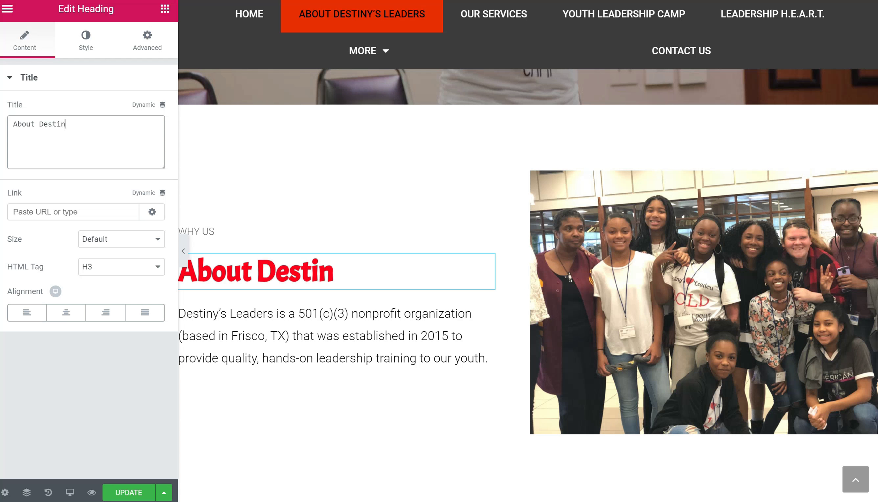
pyautogui.write('ys Leaders')
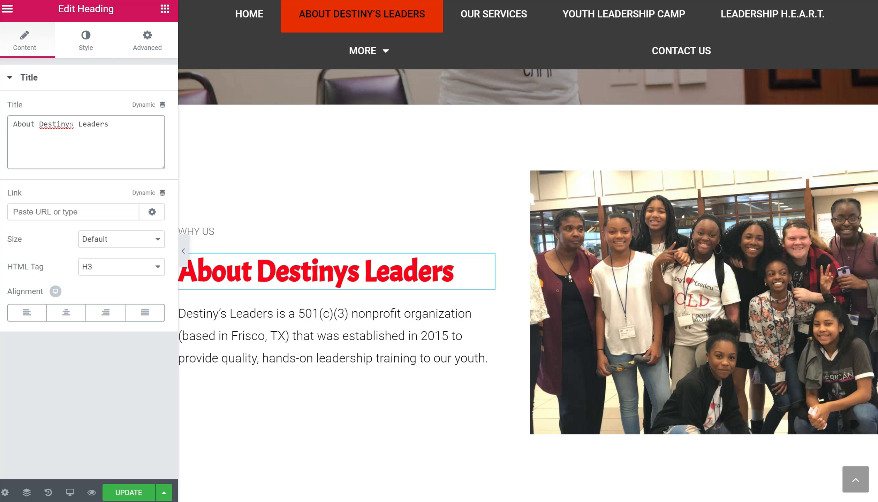
pyautogui.write("'")
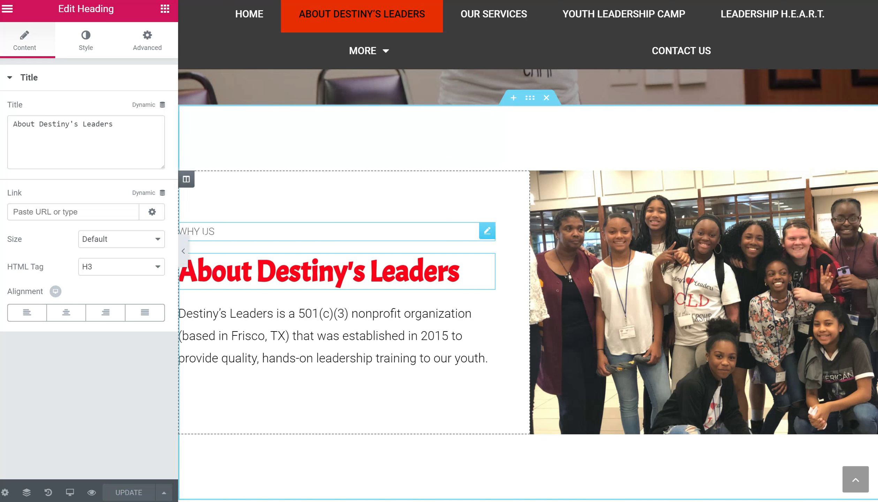
# Change the small text above the About Destiny's Leaders heading to "About us", update the page and preview it at full width.
pyautogui.click(206, 232)
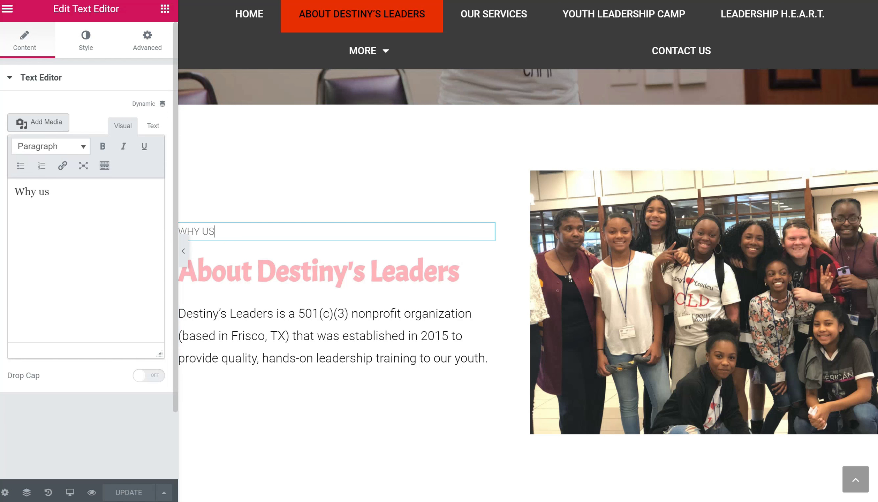
pyautogui.doubleClick(20, 192)
pyautogui.write('About')
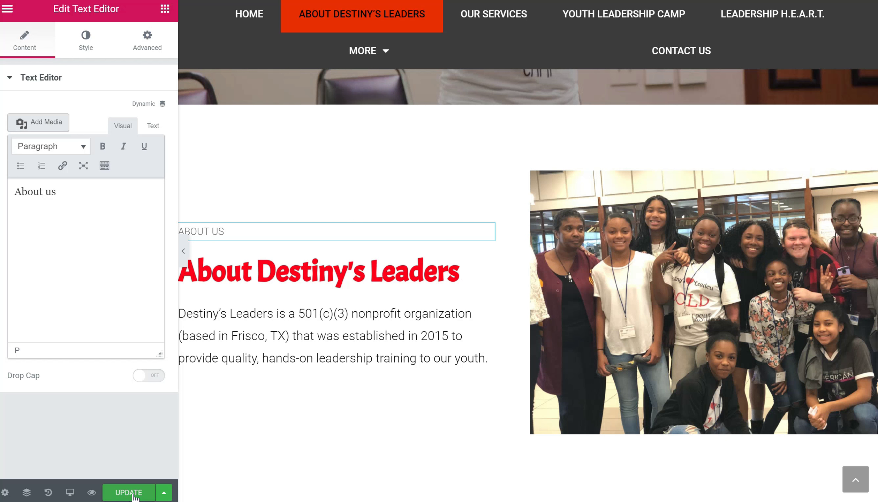
pyautogui.click(185, 251)
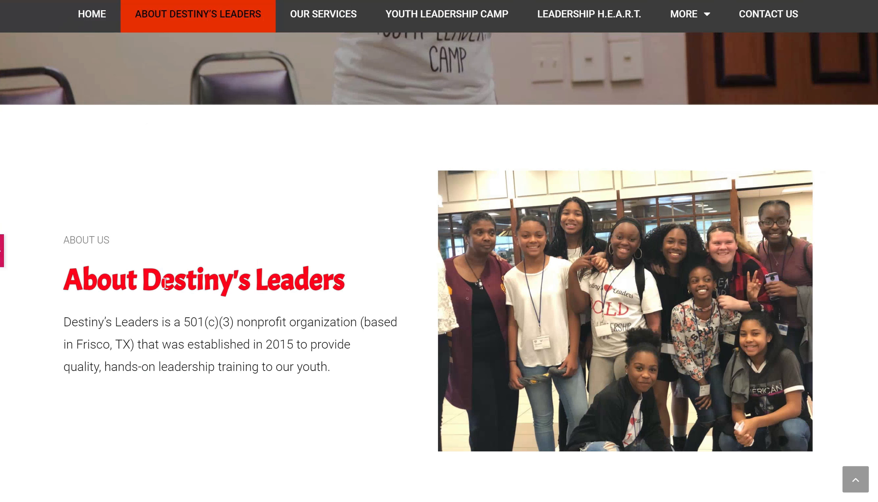
pyautogui.click(1, 251)
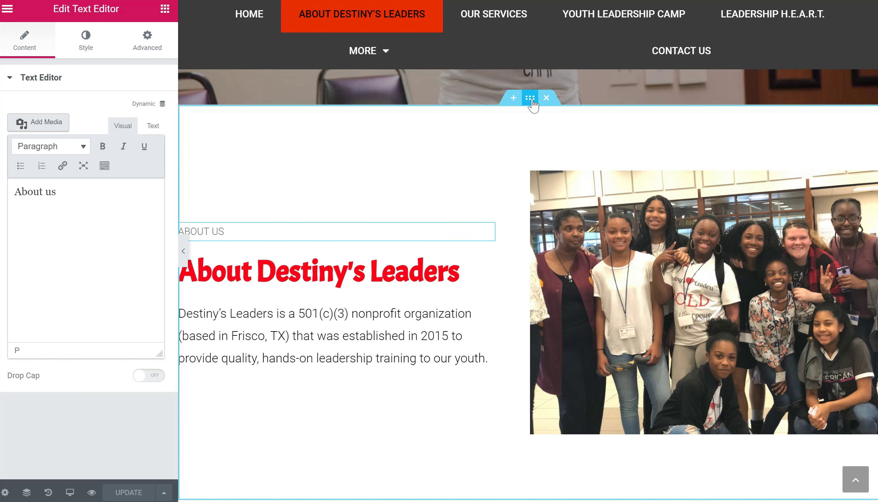
# Open the About Us section's layout settings and examine the page's remaining sections from the hero down to the footer.
pyautogui.click(531, 99)
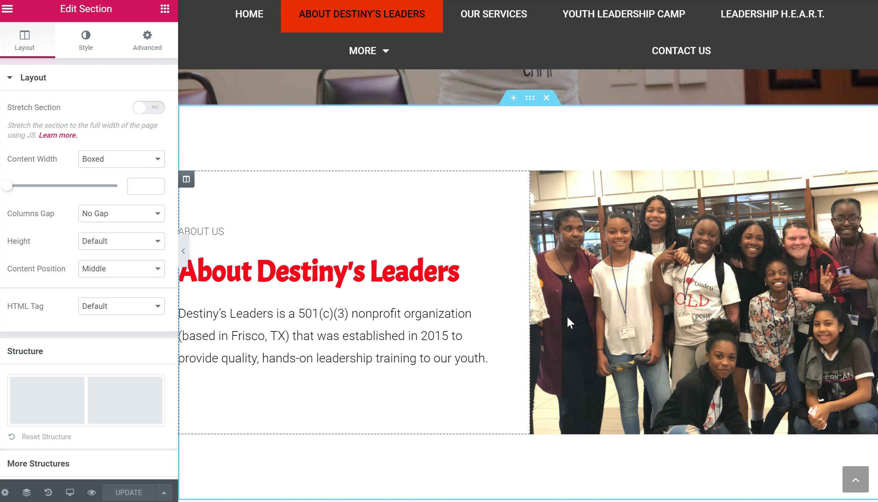
pyautogui.scroll(-3, 568, 316)
pyautogui.scroll(-15, 576, 358)
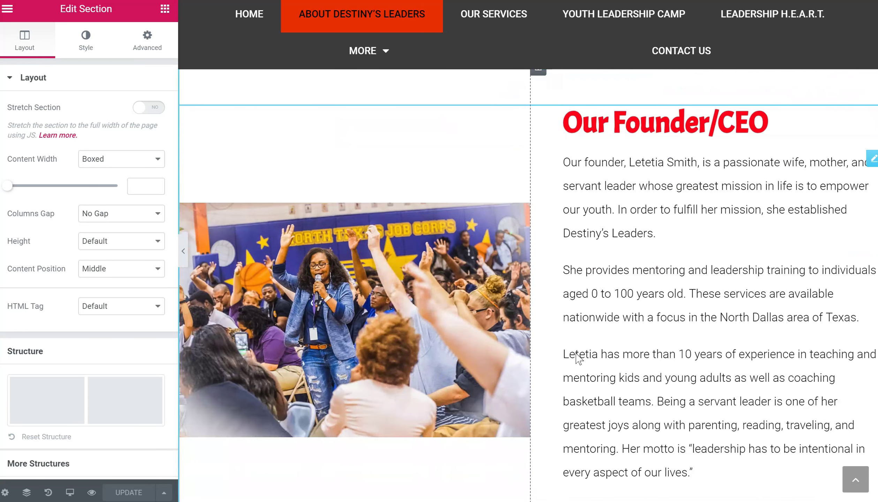
pyautogui.scroll(-10, 569, 351)
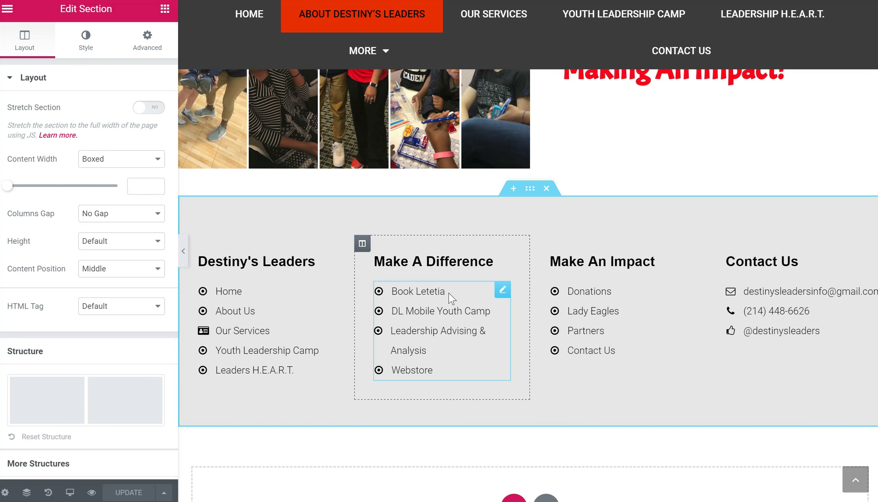
pyautogui.scroll(20, 367, 349)
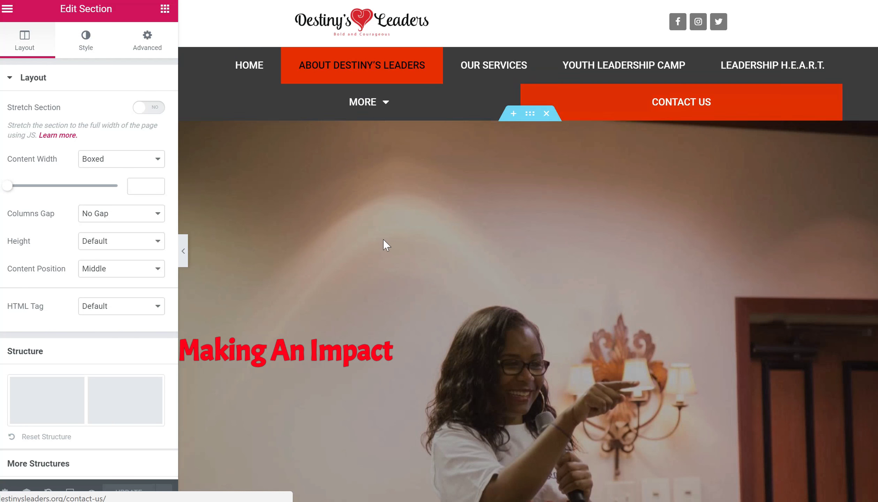
pyautogui.scroll(-15, 479, 266)
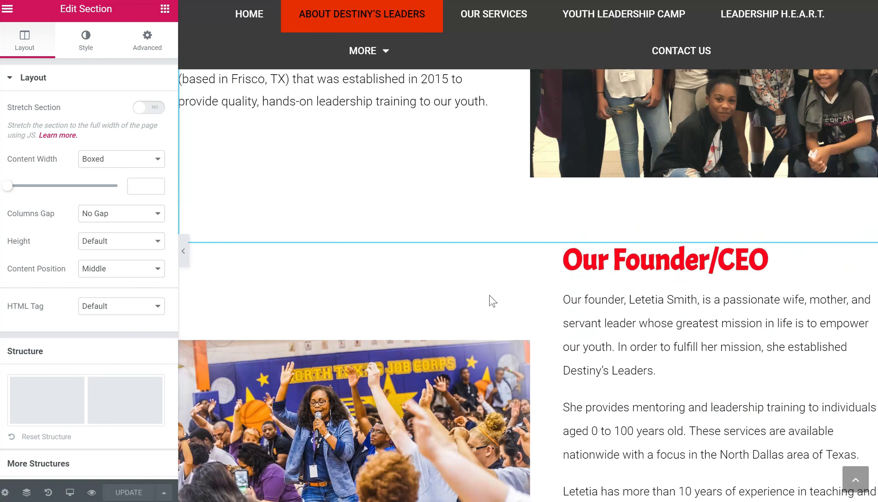
pyautogui.scroll(-10, 492, 301)
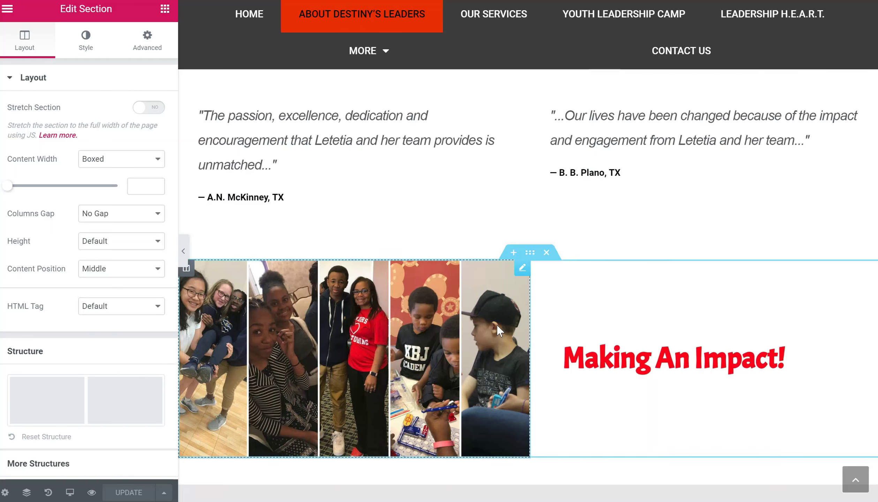
pyautogui.scroll(-5, 510, 375)
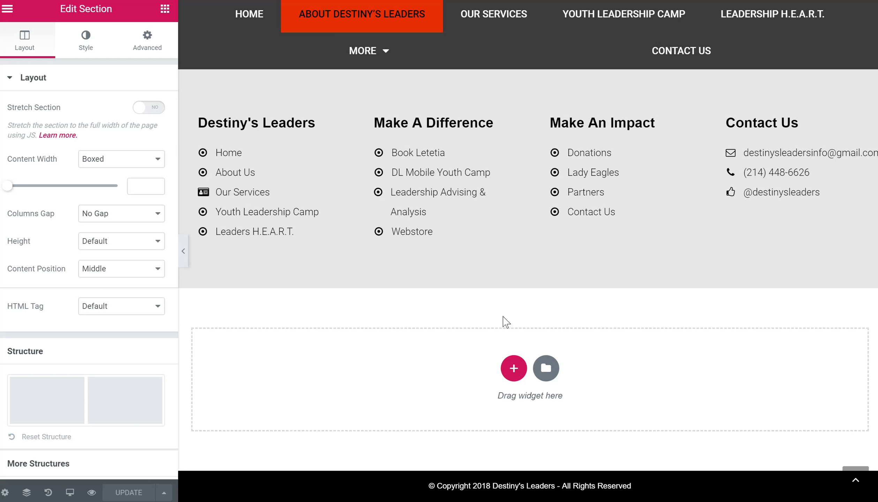
pyautogui.scroll(15, 531, 269)
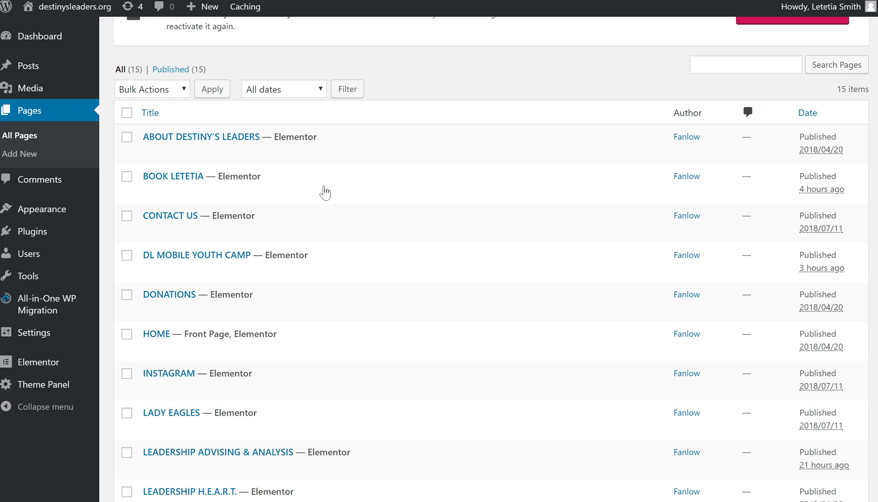
# Switch to the WordPress dashboard's list of all pages and review the site's pages and their editing options.
pyautogui.scroll(-2, 343, 151)
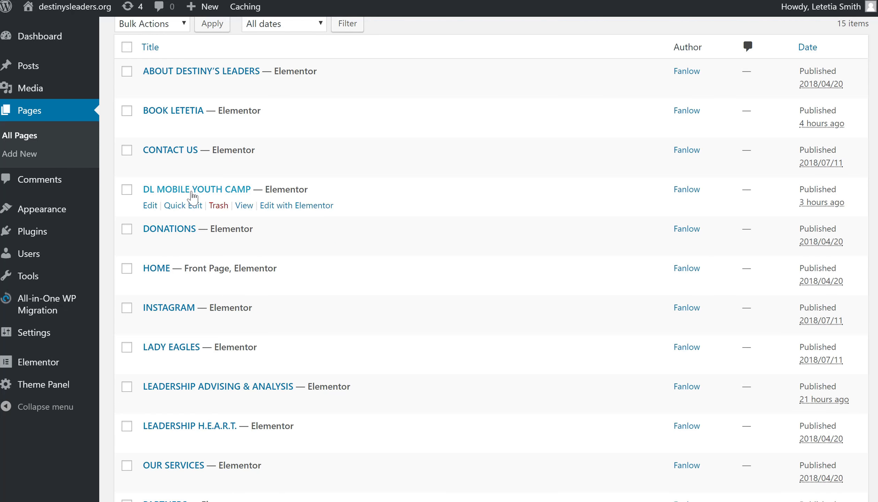
pyautogui.scroll(-2, 215, 251)
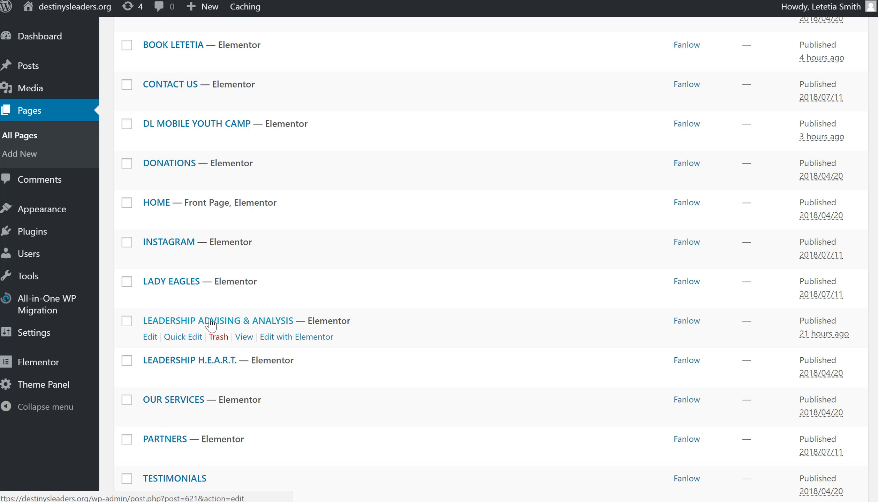
pyautogui.scroll(-6, 212, 333)
pyautogui.scroll(8, 202, 314)
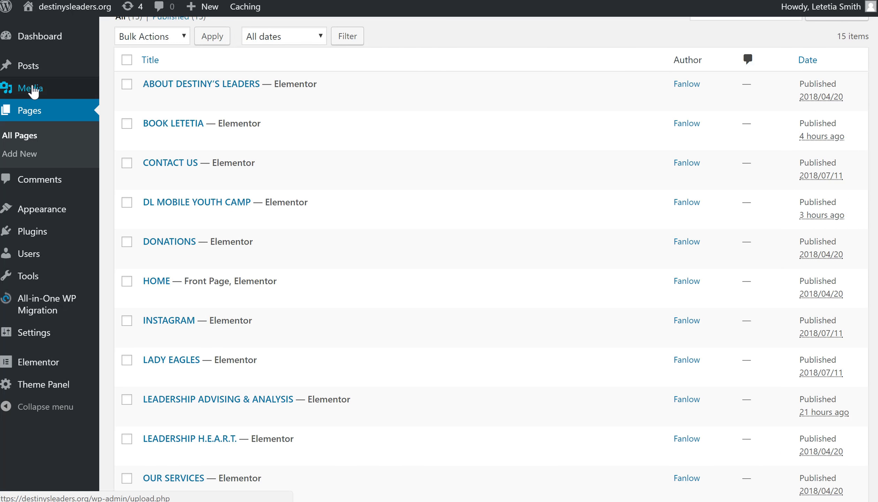
pyautogui.moveTo(52, 216)
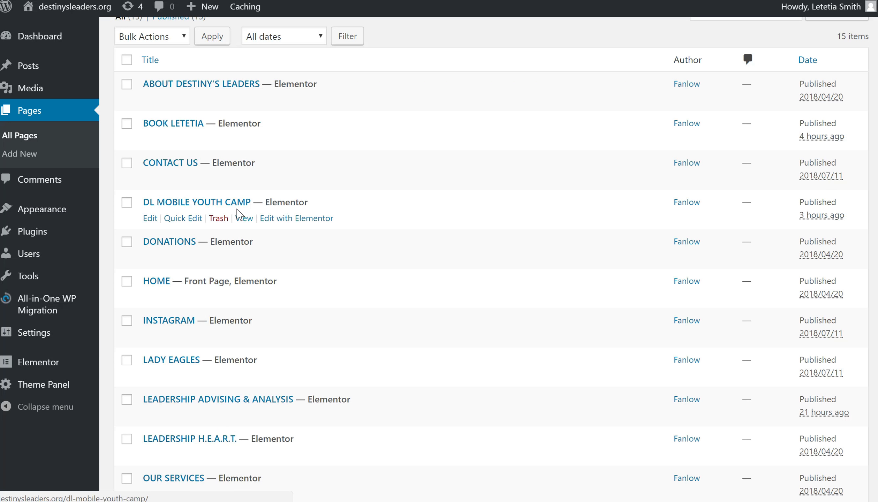
pyautogui.scroll(-4, 395, 260)
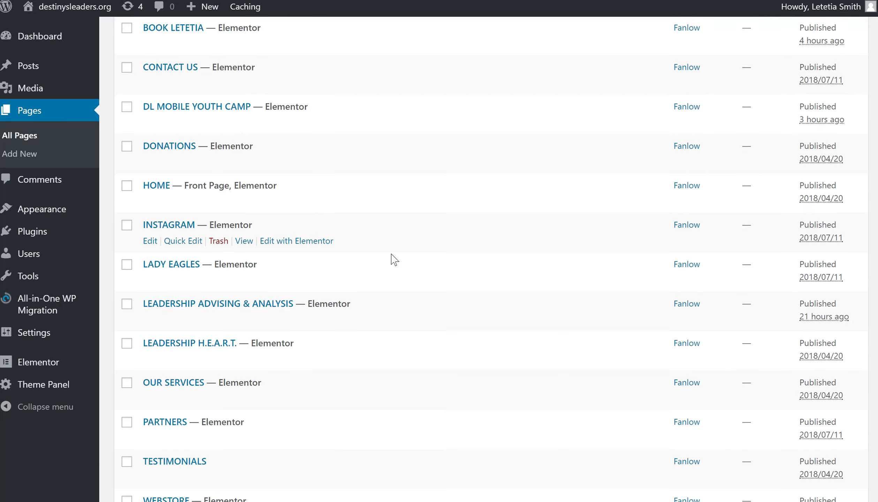
pyautogui.scroll(-2, 394, 260)
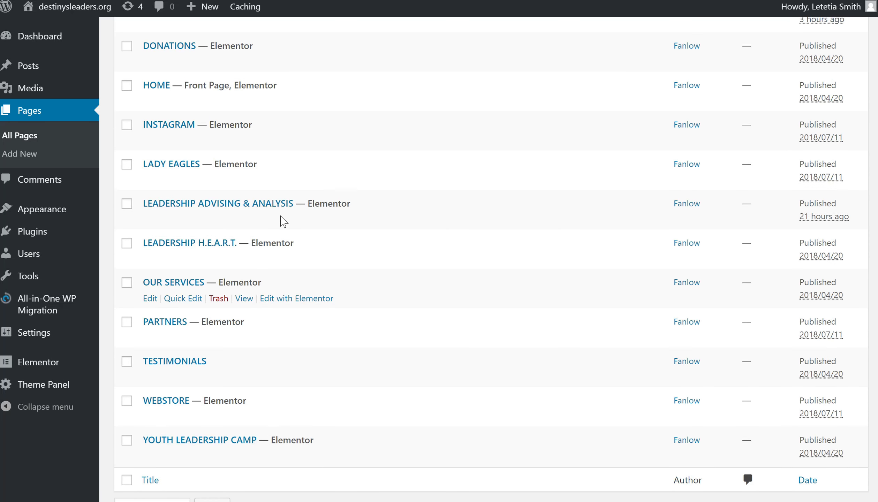
pyautogui.scroll(4, 265, 209)
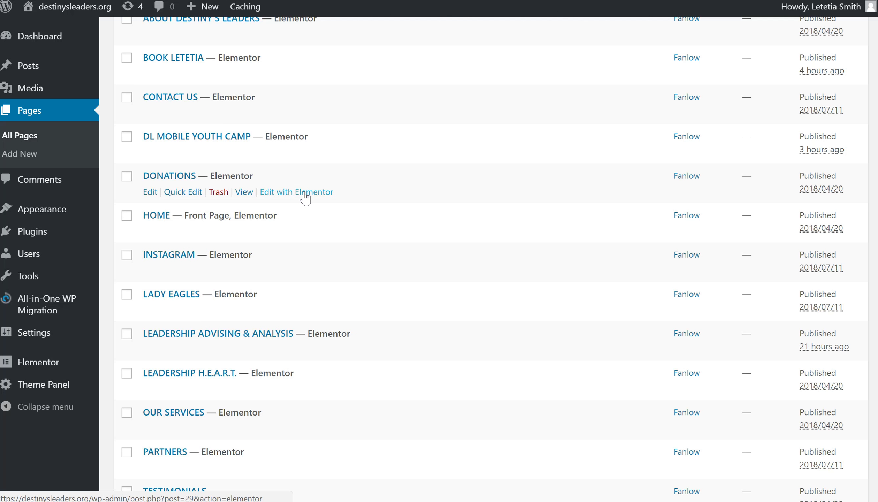
# Open the list of installed plugins and examine the plugins, their descriptions and the installed-plugin search.
pyautogui.moveTo(26, 240)
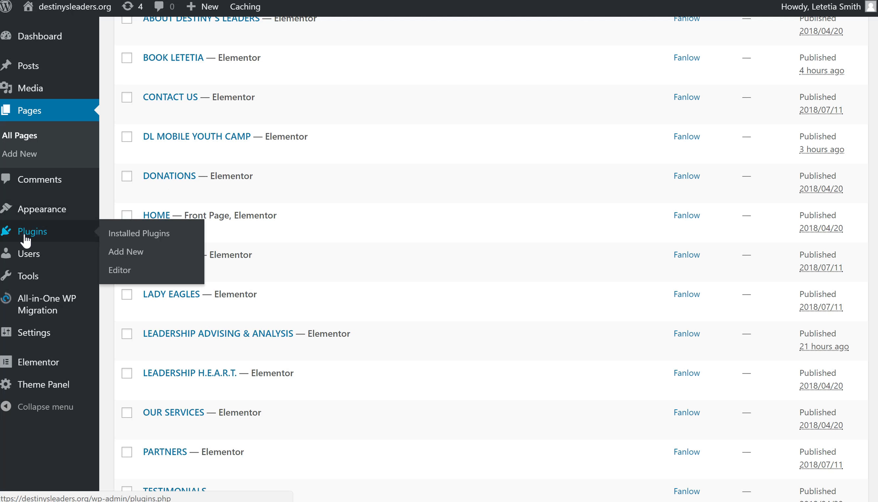
pyautogui.click(34, 240)
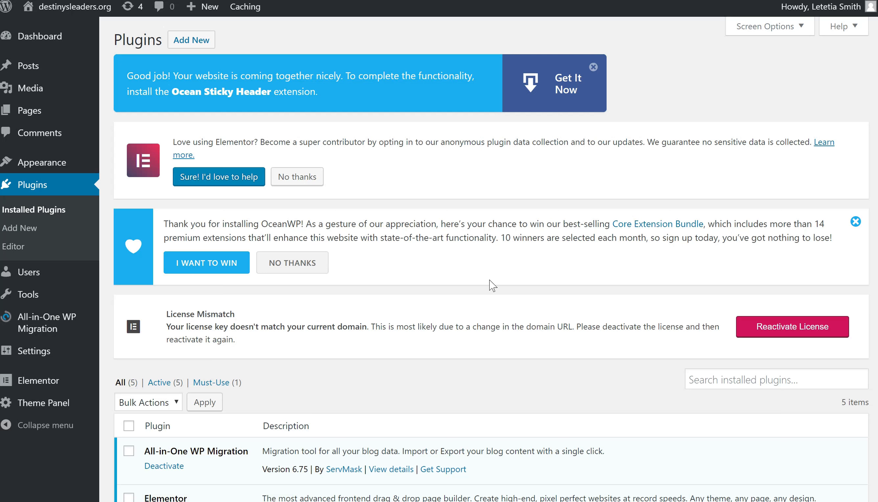
pyautogui.scroll(-6, 492, 286)
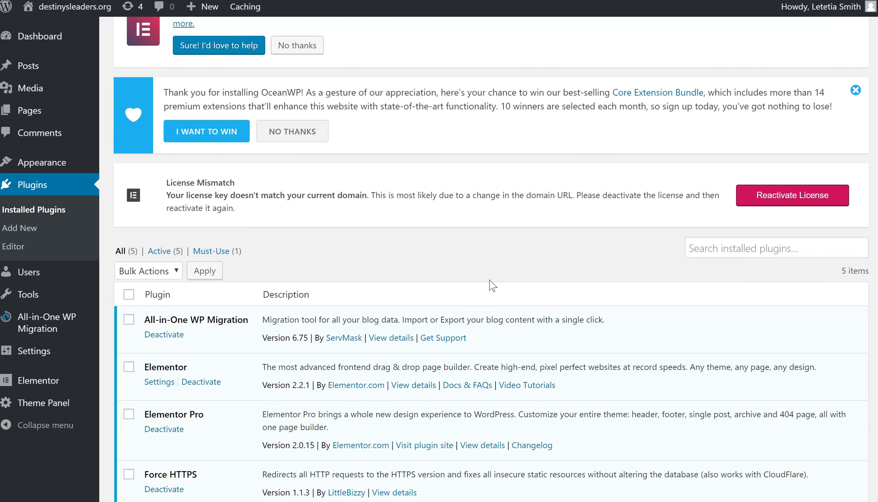
pyautogui.scroll(-3, 492, 286)
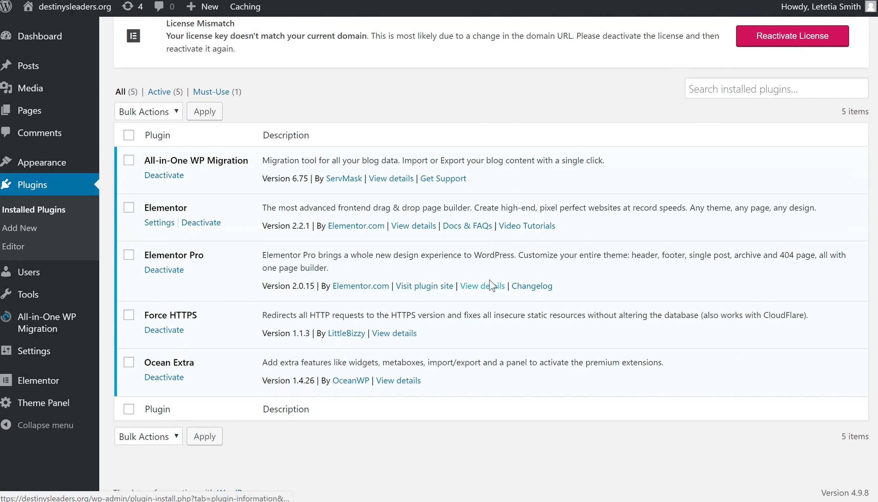
pyautogui.scroll(6, 492, 286)
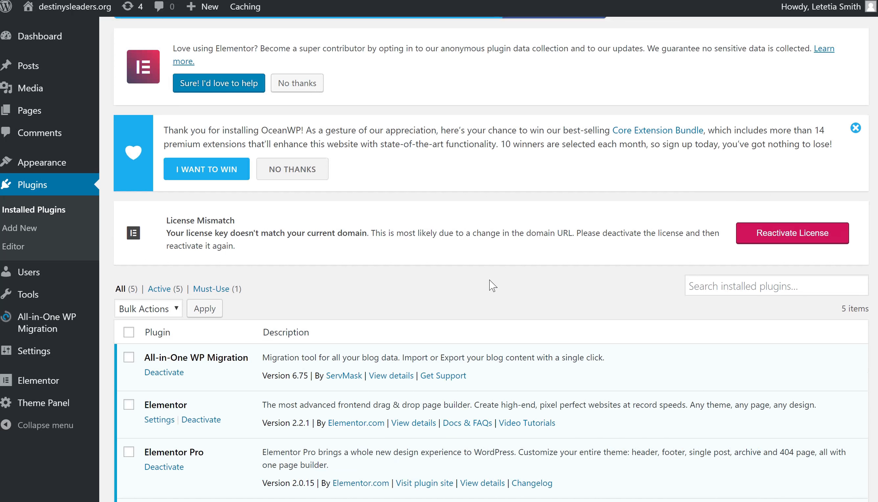
pyautogui.scroll(3, 492, 286)
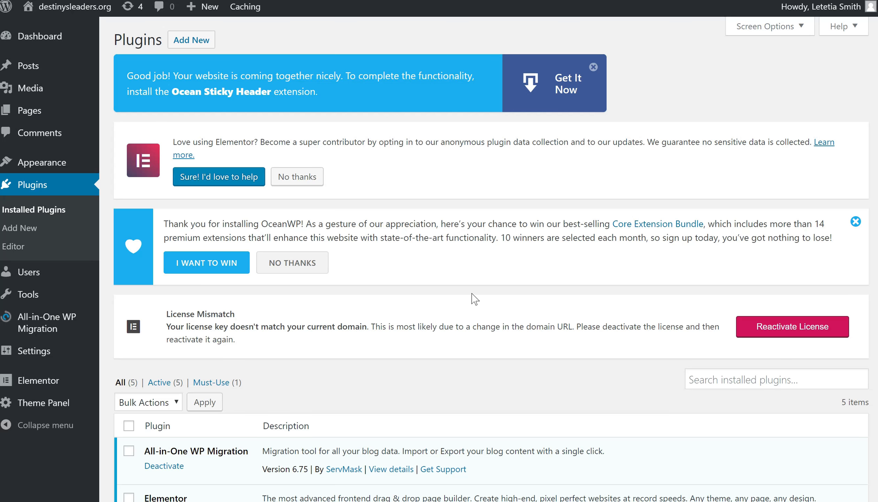
pyautogui.scroll(-2, 472, 288)
pyautogui.scroll(2, 477, 287)
pyautogui.scroll(-5, 554, 393)
pyautogui.scroll(-3, 246, 318)
pyautogui.scroll(6, 707, 307)
pyautogui.click(715, 286)
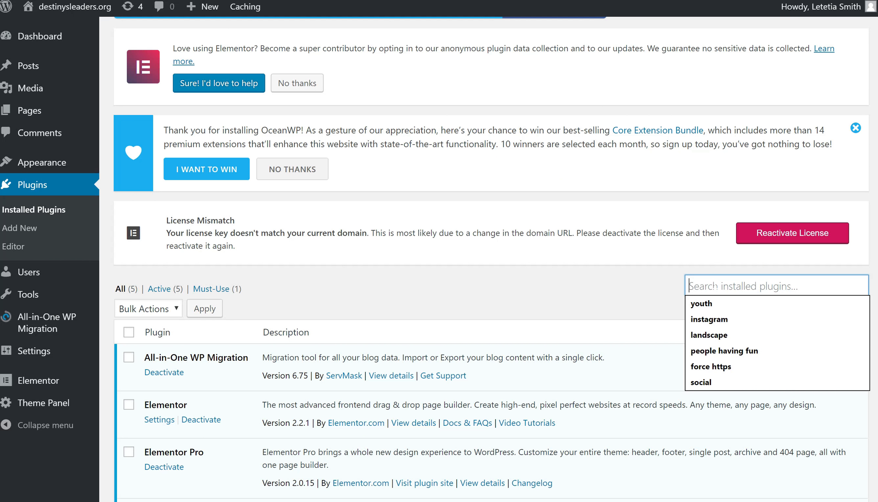
pyautogui.scroll(3, 422, 291)
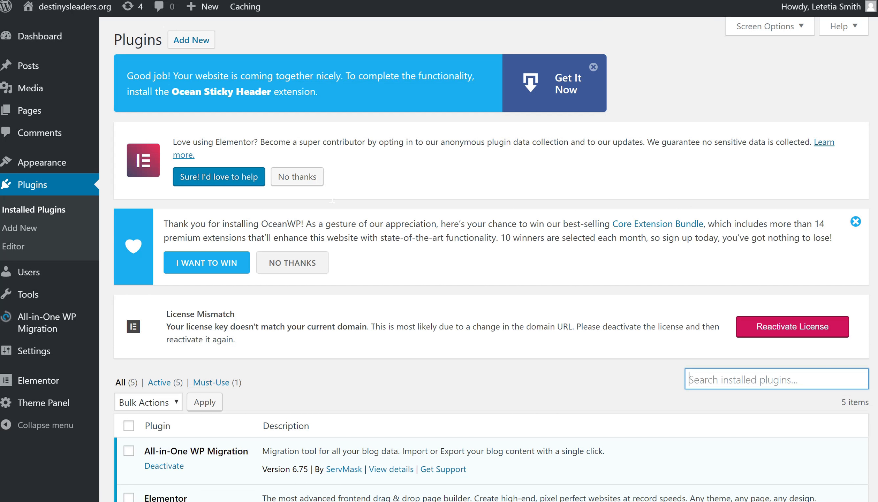
# Open the page for adding new plugins and browse the featured plugins.
pyautogui.click(202, 44)
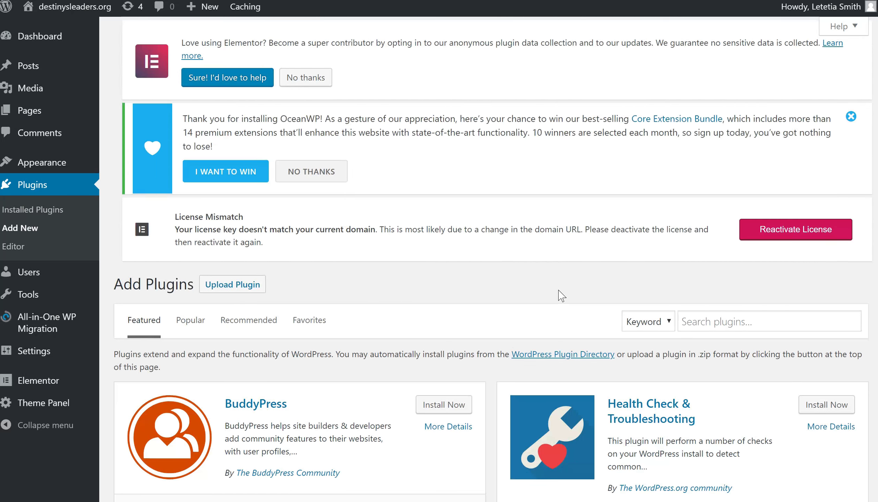
pyautogui.scroll(-5, 558, 292)
pyautogui.scroll(3, 516, 244)
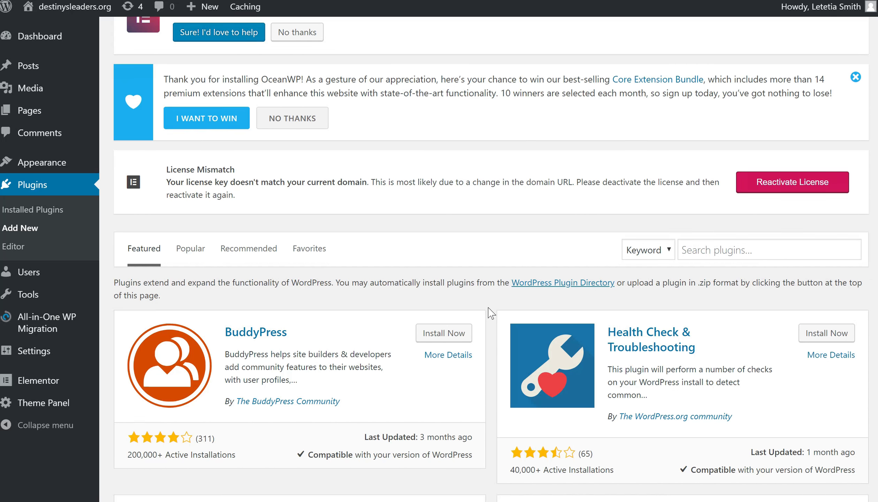
pyautogui.scroll(-5, 490, 312)
pyautogui.scroll(-5, 490, 312)
pyautogui.scroll(12, 490, 310)
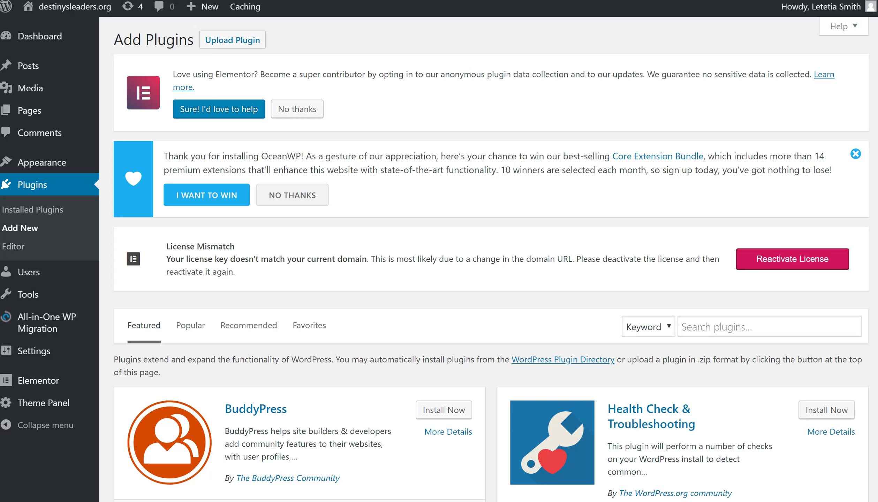
# Install the BuddyPress plugin from the featured plugins.
pyautogui.scroll(-3, 651, 329)
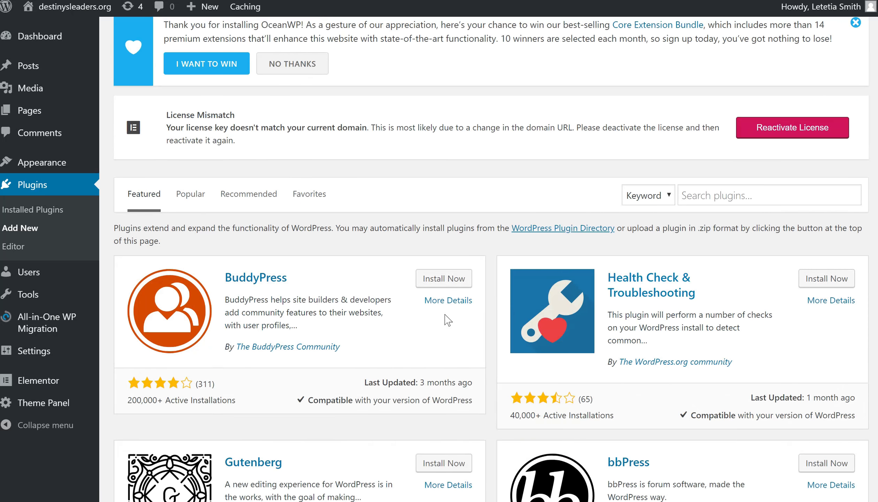
pyautogui.scroll(-3, 499, 308)
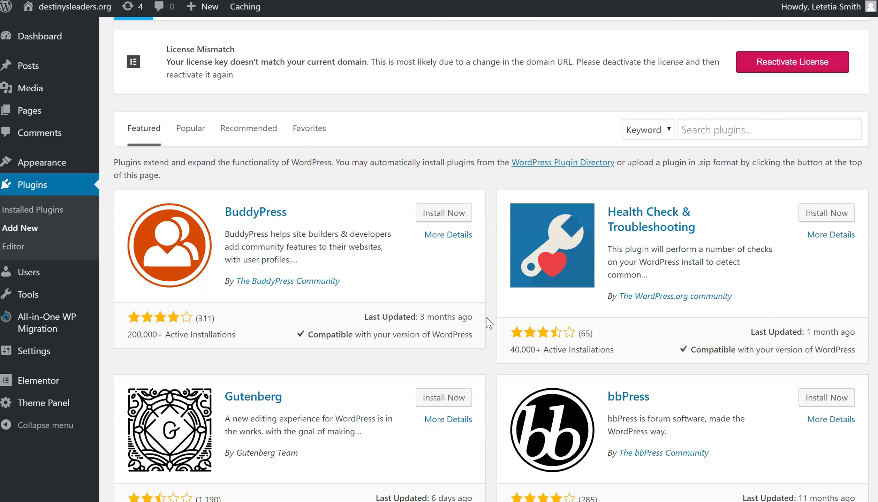
pyautogui.scroll(3, 489, 326)
pyautogui.scroll(4, 490, 324)
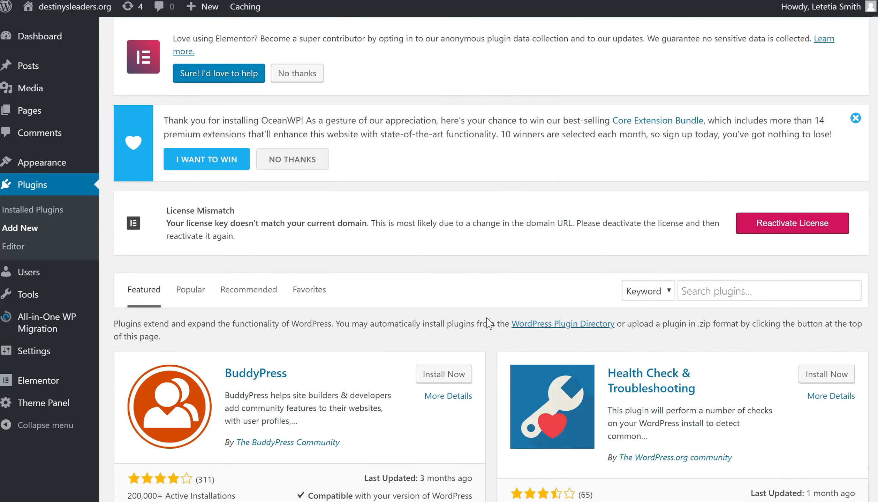
pyautogui.scroll(-2, 489, 323)
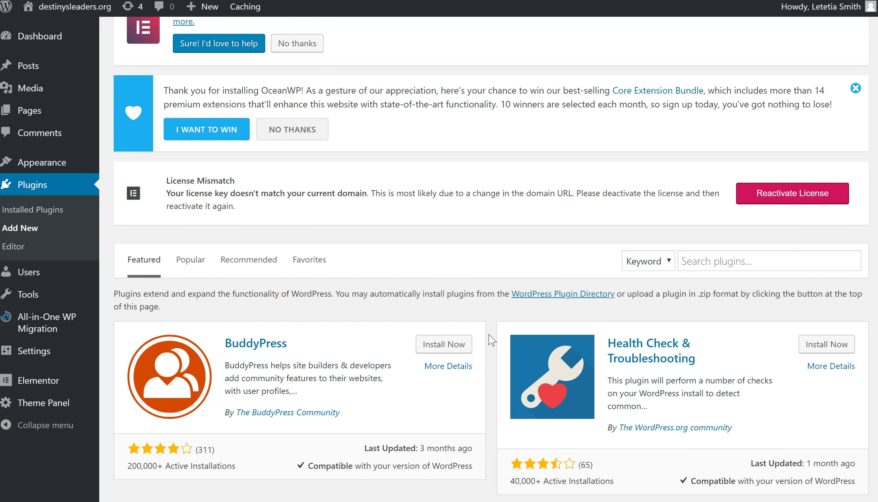
pyautogui.scroll(-2, 492, 339)
pyautogui.click(454, 278)
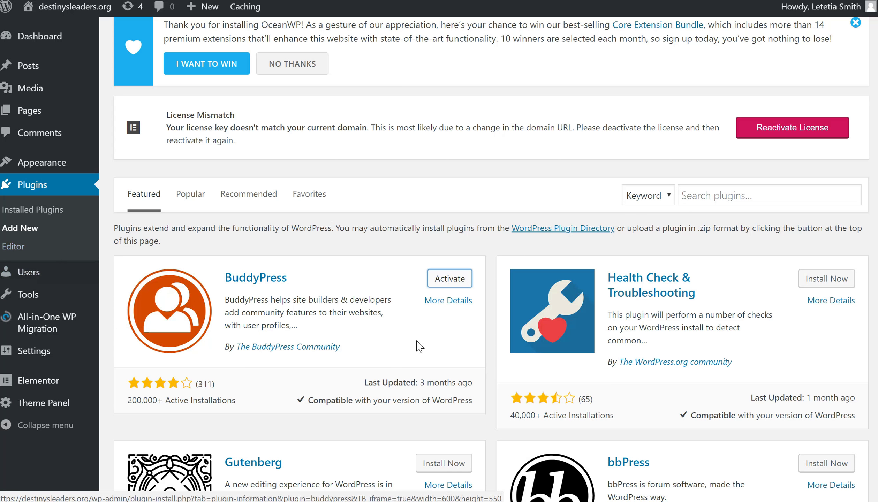
# Open the list of installed plugins and select the BuddyPress plugin.
pyautogui.moveTo(318, 286); pyautogui.dragTo(229, 292)
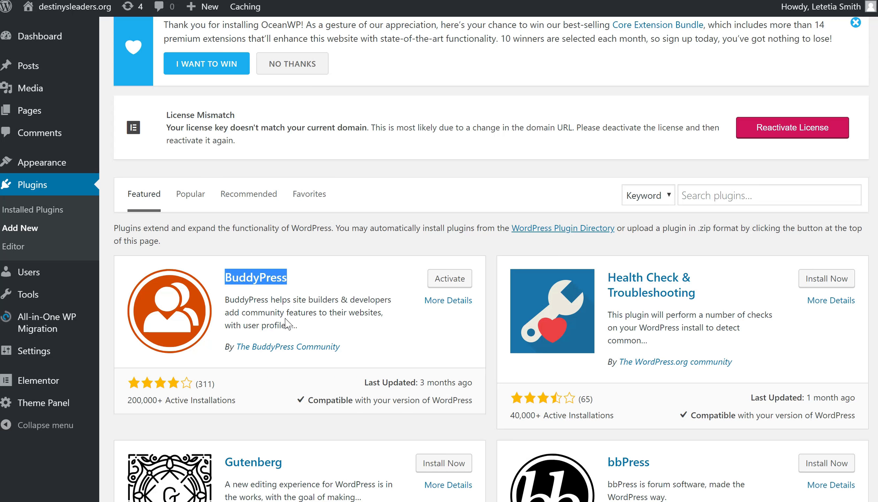
pyautogui.click(30, 211)
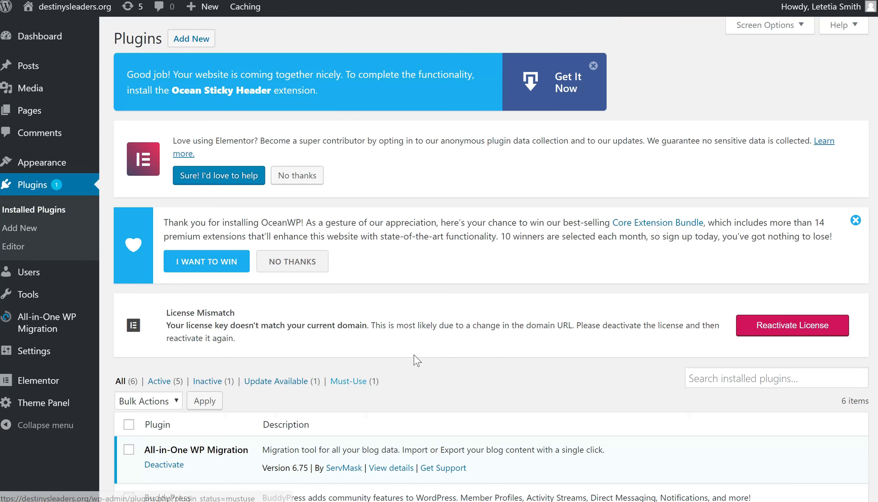
pyautogui.scroll(-5, 454, 335)
pyautogui.scroll(-2, 472, 319)
pyautogui.scroll(-2, 398, 258)
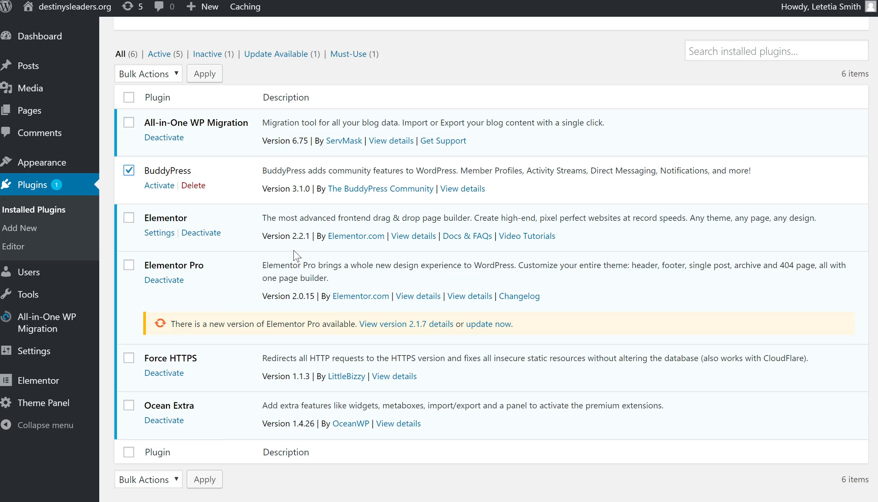
pyautogui.scroll(2, 304, 286)
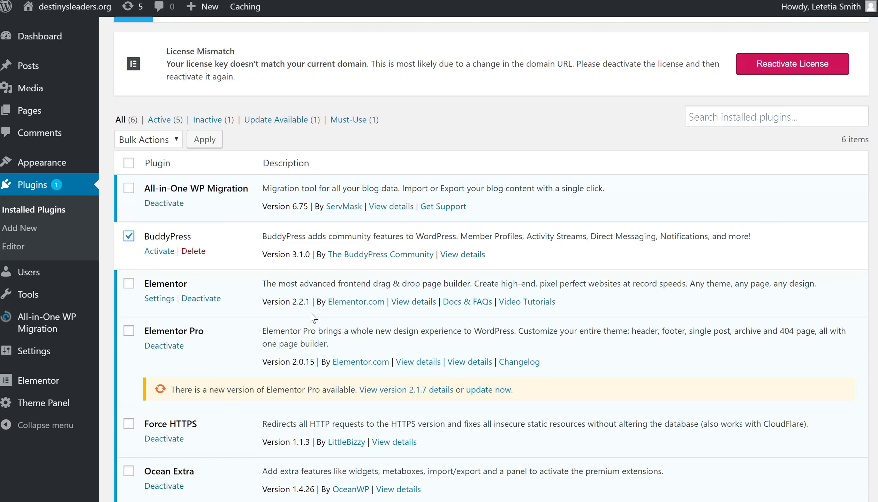
# Apply the Deactivate bulk action to the selected BuddyPress plugin.
pyautogui.click(177, 141)
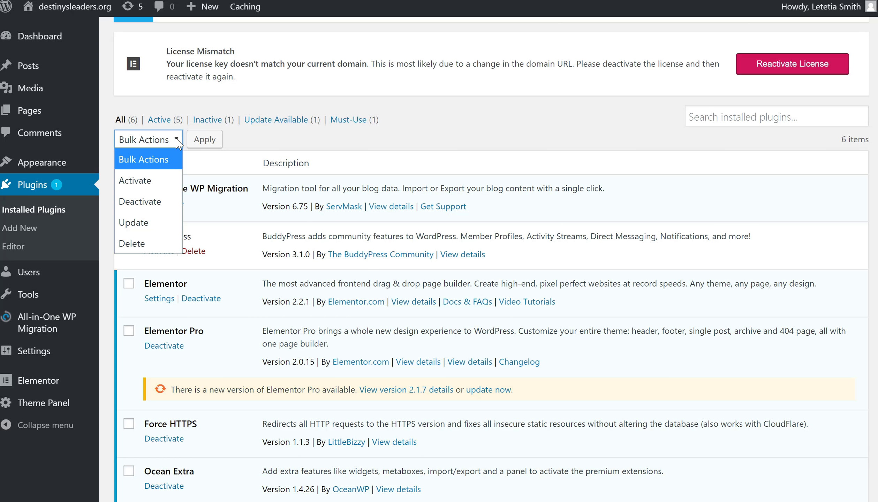
pyautogui.click(154, 199)
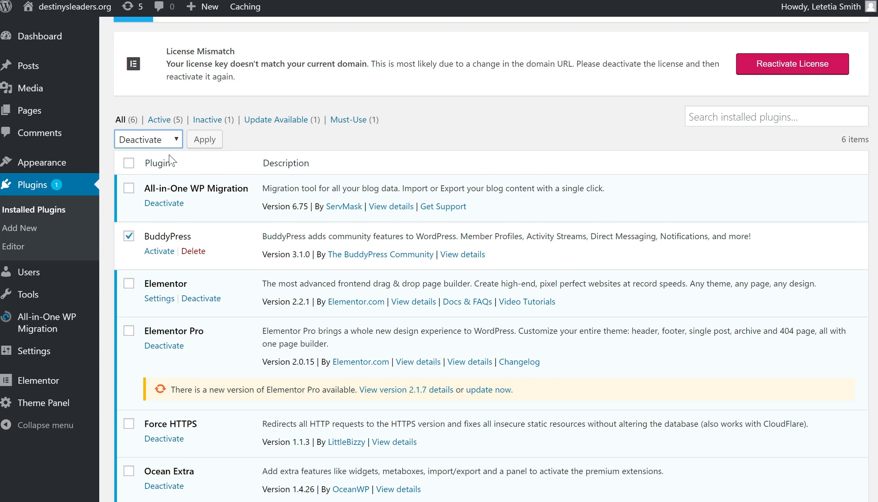
pyautogui.click(205, 140)
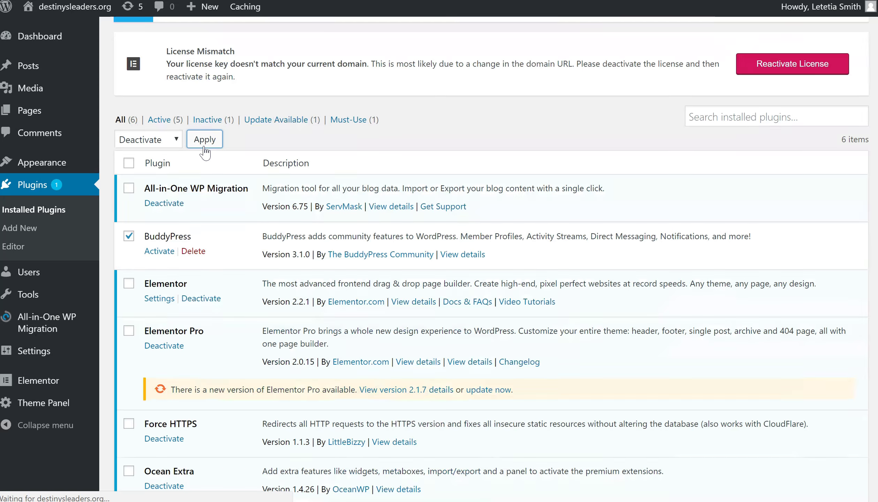
# Delete the BuddyPress plugin and its data, and look over the remaining installed plugins.
pyautogui.scroll(-5, 303, 286)
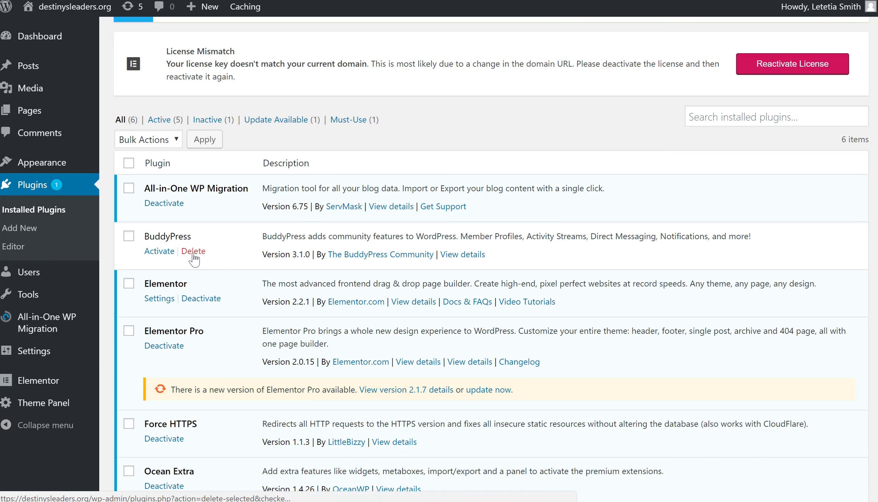
pyautogui.click(193, 252)
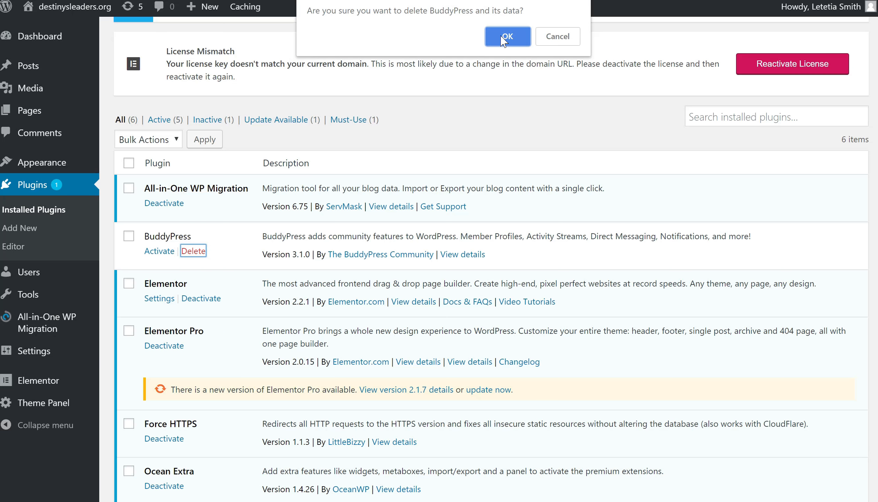
pyautogui.click(503, 39)
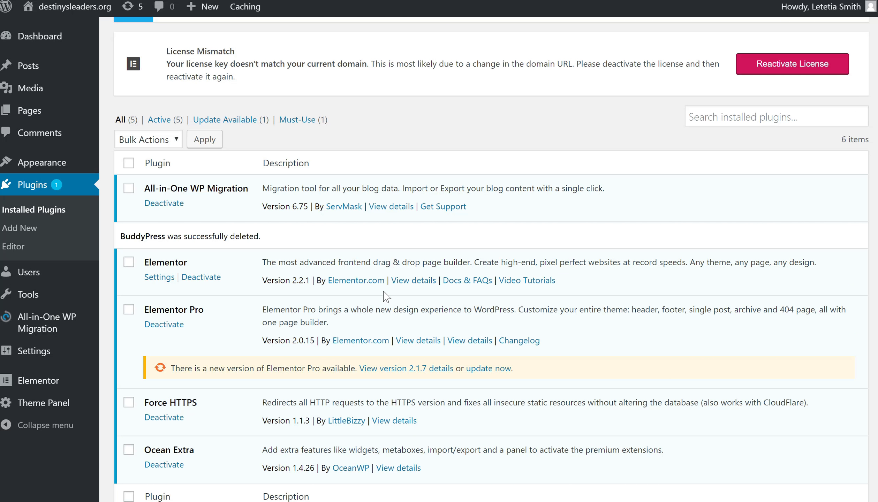
pyautogui.scroll(-2, 385, 296)
pyautogui.scroll(2, 180, 212)
pyautogui.click(447, 369)
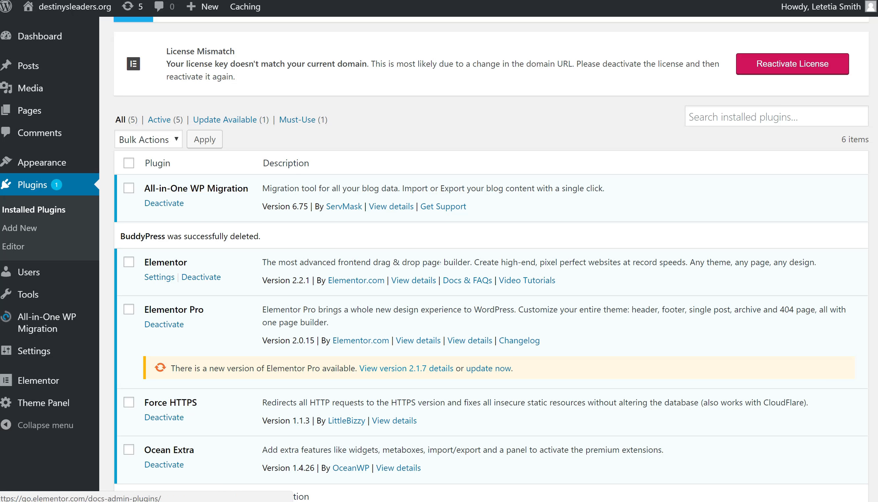
pyautogui.scroll(6, 450, 284)
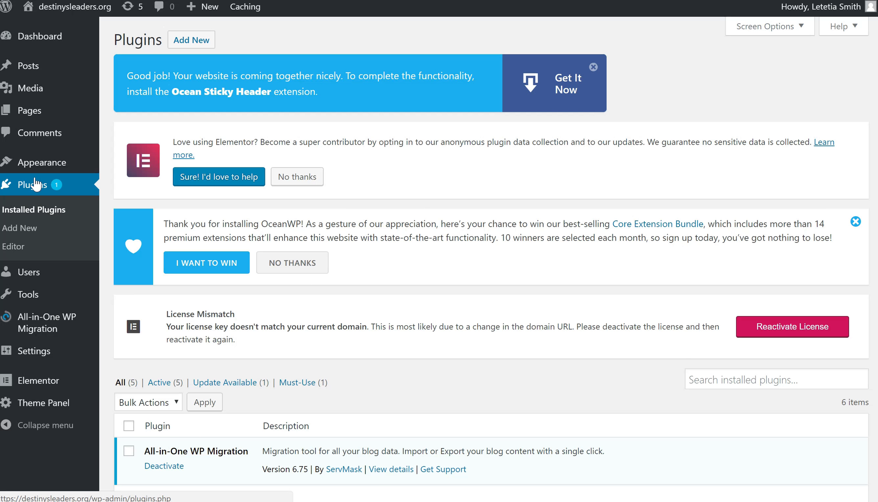
# Open the site's menu editor and review the structure of the MAIN menu with its pages and sub items.
pyautogui.moveTo(44, 168)
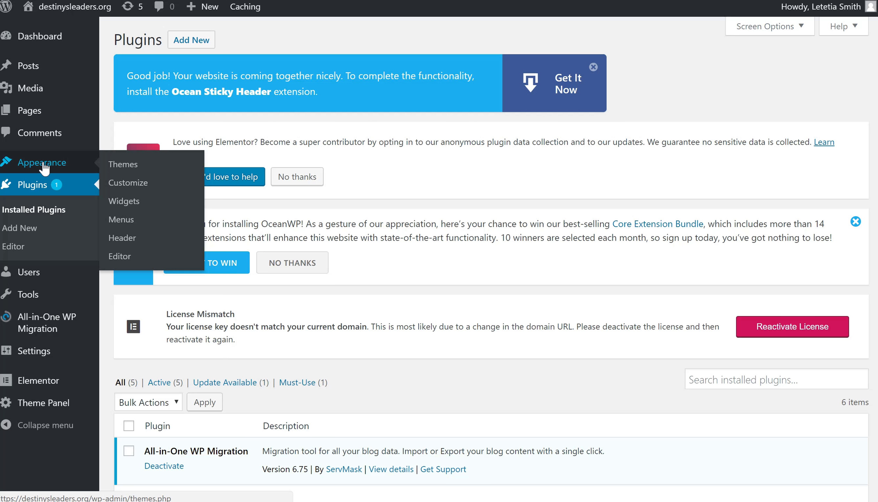
pyautogui.click(44, 169)
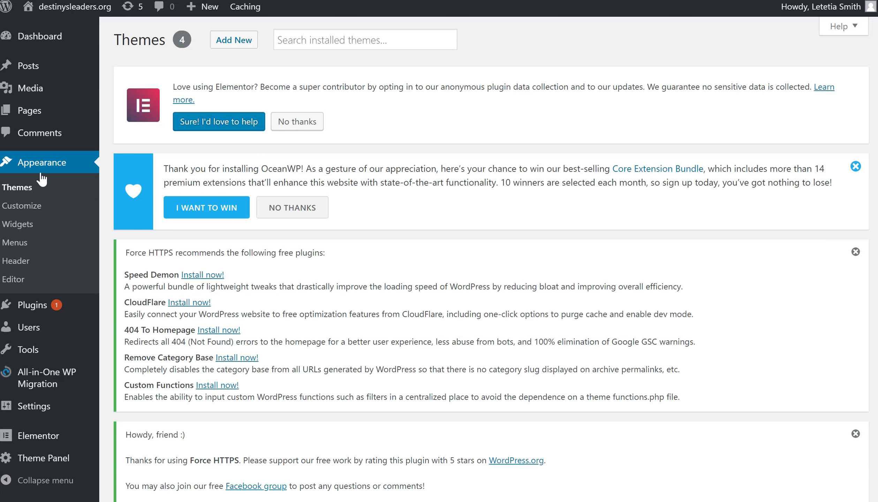
pyautogui.click(19, 251)
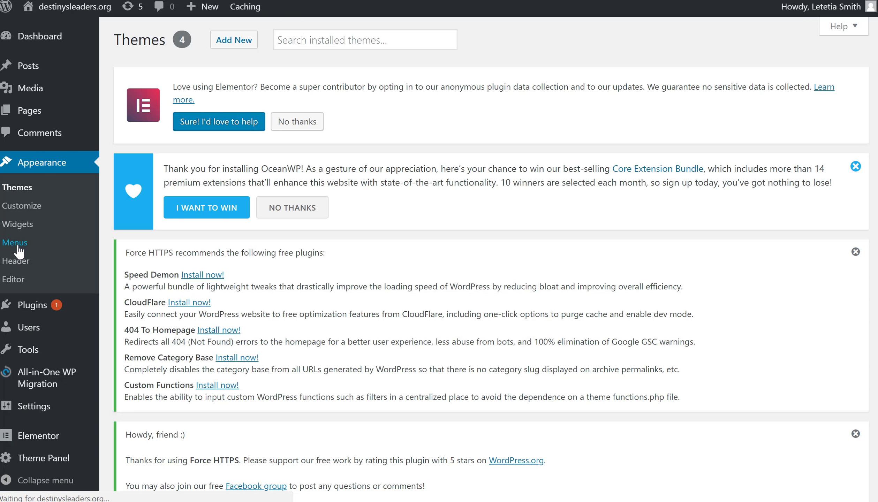
pyautogui.scroll(-5, 398, 251)
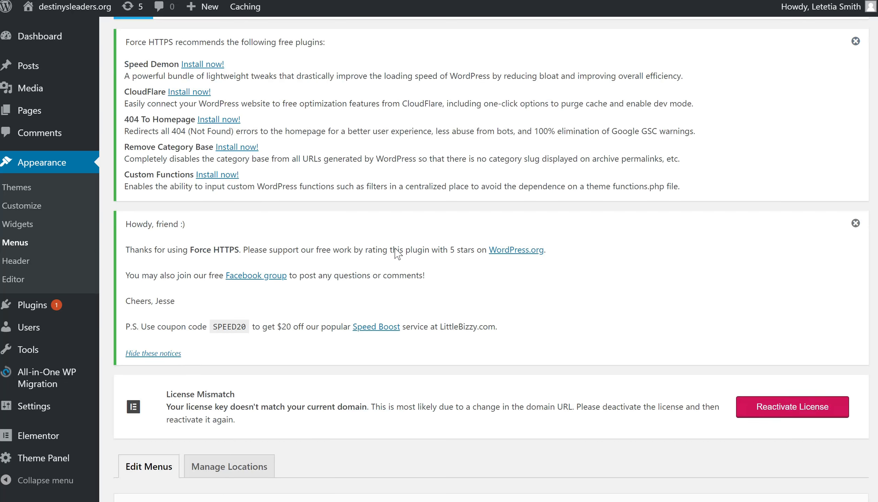
pyautogui.scroll(-12, 398, 253)
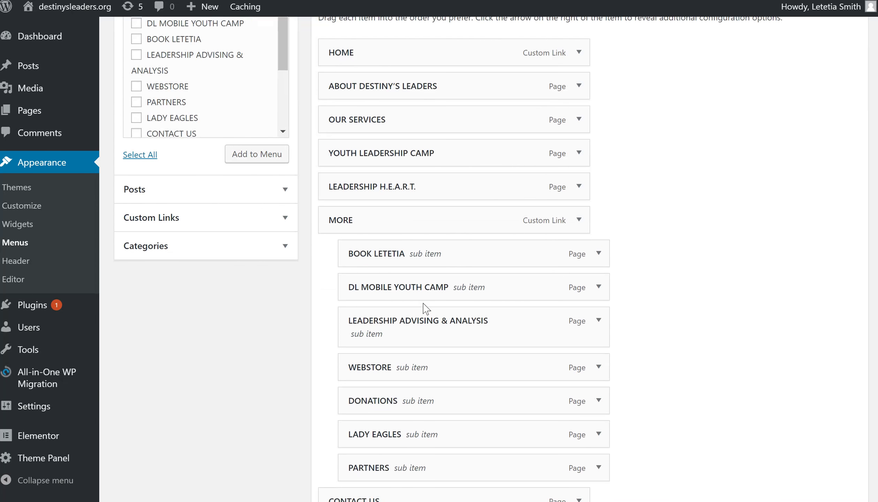
pyautogui.scroll(-6, 425, 309)
pyautogui.scroll(4, 413, 324)
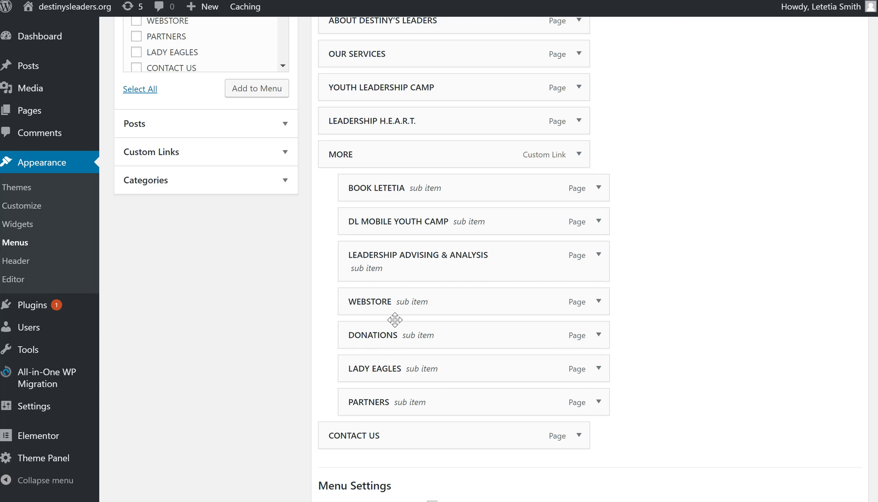
pyautogui.scroll(5, 395, 319)
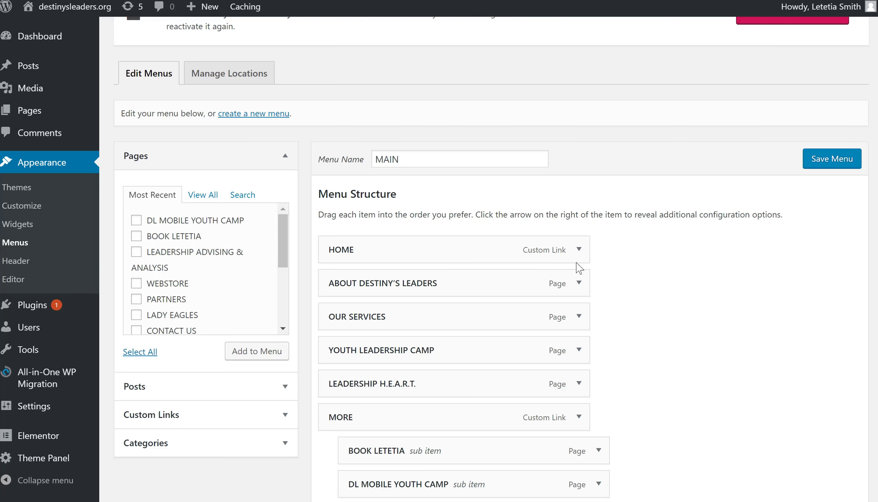
# Expand the HOME item of the MAIN menu, examine its link and megamenu options, and collapse it again.
pyautogui.click(579, 250)
pyautogui.scroll(-4, 502, 228)
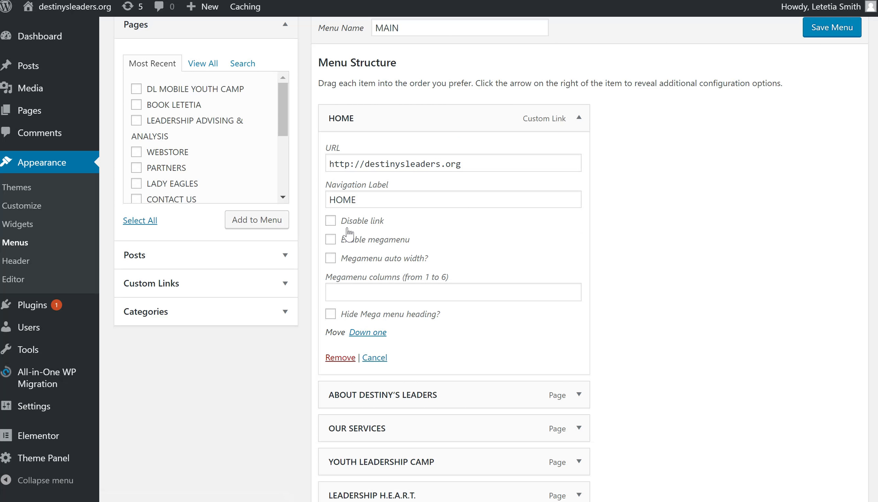
pyautogui.scroll(2, 360, 256)
pyautogui.scroll(-2, 360, 401)
pyautogui.scroll(2, 345, 415)
pyautogui.click(580, 185)
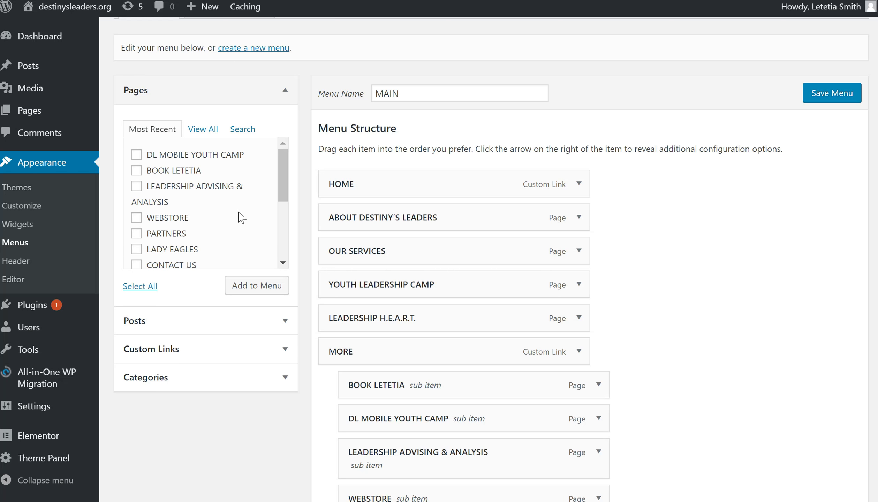
# Select the INSTAGRAM page among the pages available for the MAIN menu and review the order of the menu items.
pyautogui.scroll(-4, 219, 215)
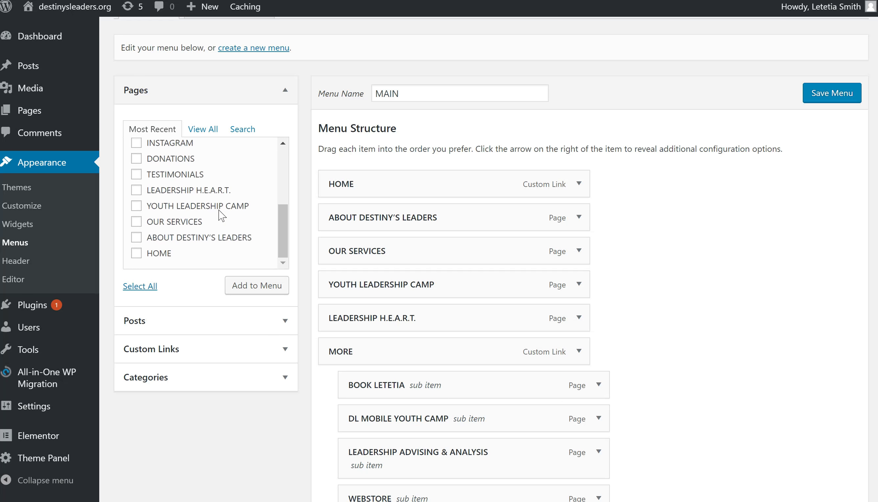
pyautogui.scroll(-2, 142, 244)
pyautogui.scroll(2, 143, 178)
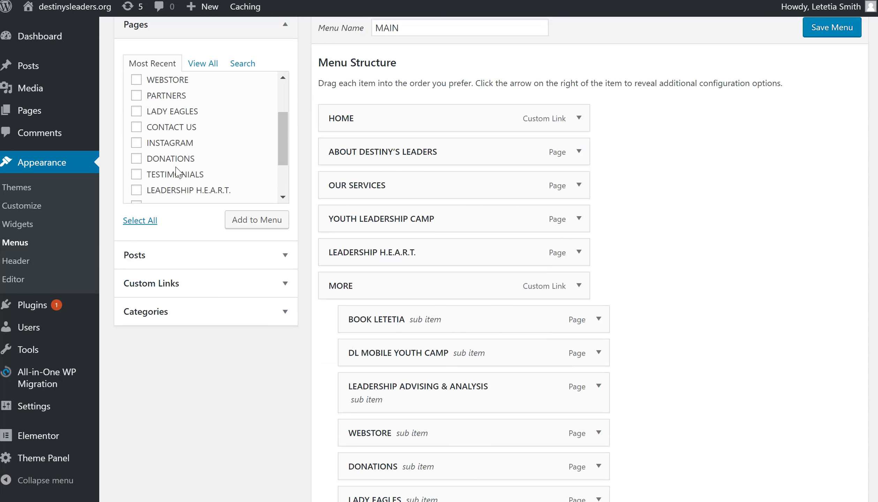
pyautogui.click(136, 143)
pyautogui.scroll(-6, 453, 341)
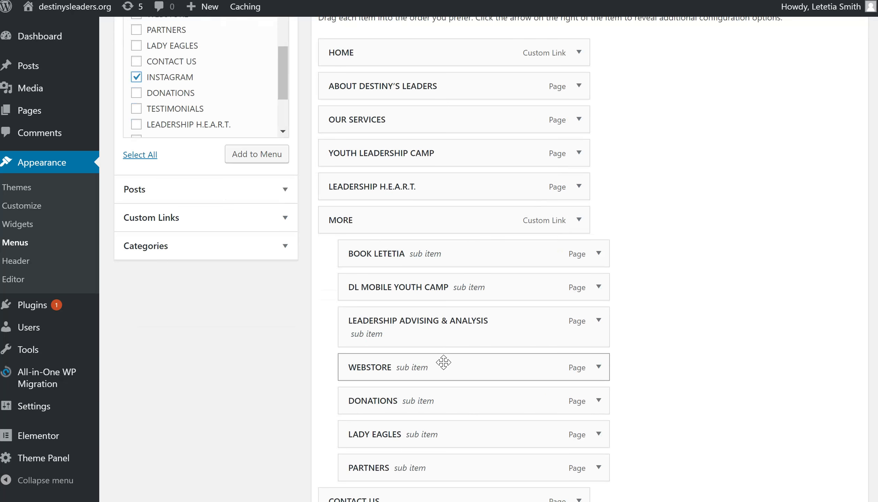
pyautogui.moveTo(404, 373)
pyautogui.mouseDown()
pyautogui.moveTo(414, 279)
pyautogui.moveTo(403, 376)
pyautogui.mouseUp()
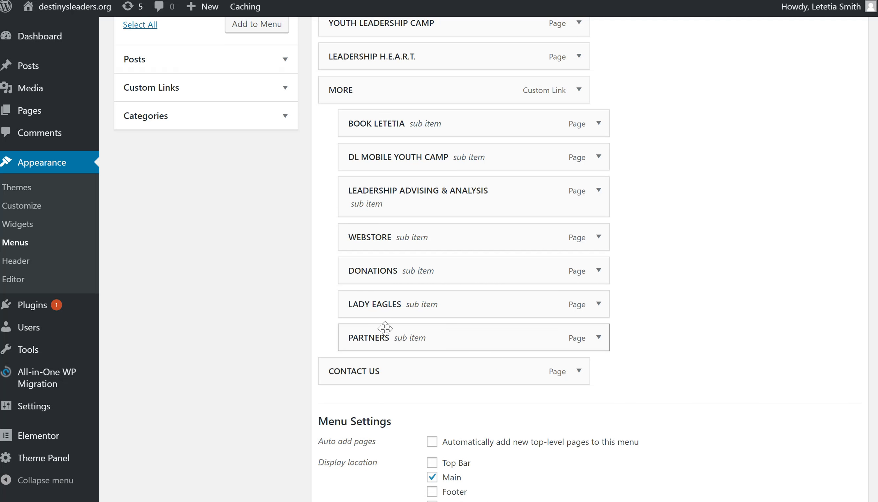
pyautogui.scroll(4, 394, 326)
pyautogui.scroll(4, 434, 212)
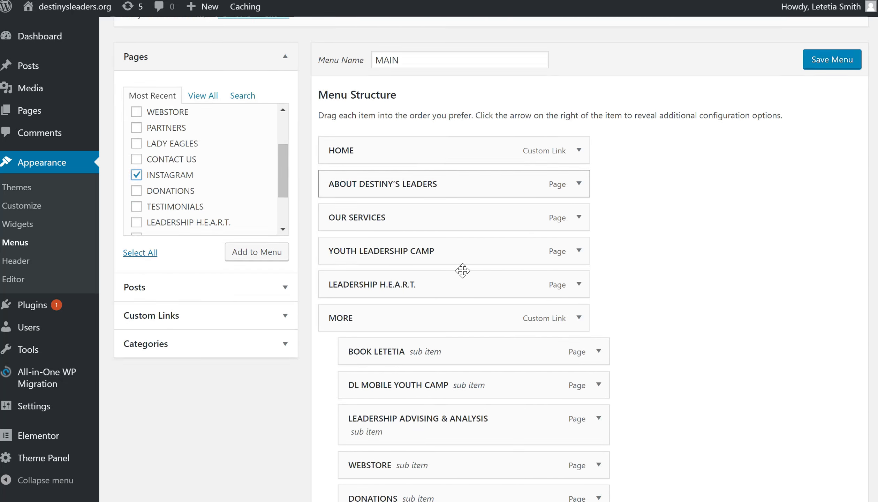
pyautogui.scroll(-3, 463, 271)
pyautogui.scroll(5, 455, 276)
pyautogui.scroll(2, 454, 276)
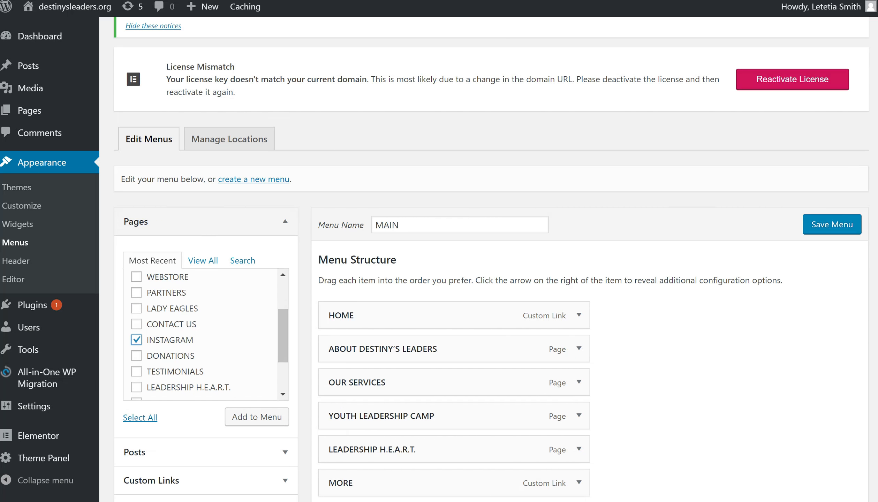
pyautogui.scroll(4, 469, 290)
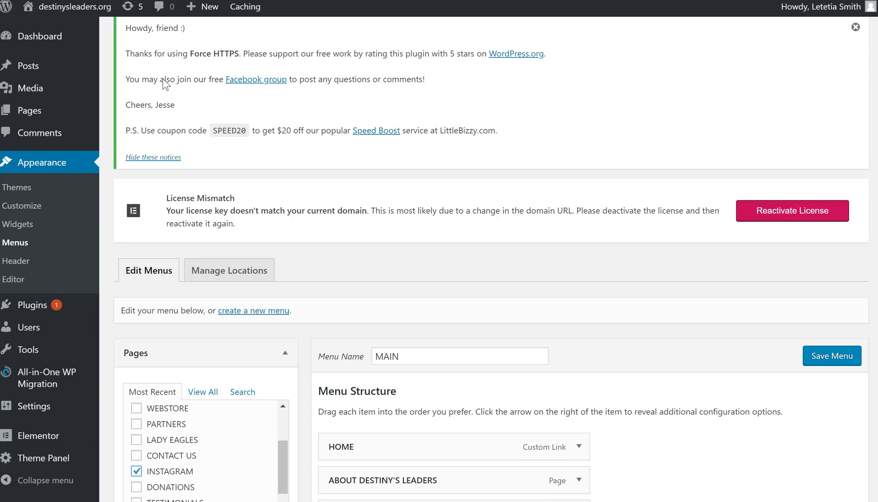
# Leave the menu editor without saving and open the ABOUT DESTINY'S LEADERS page in Elementor from the pages list.
pyautogui.click(41, 116)
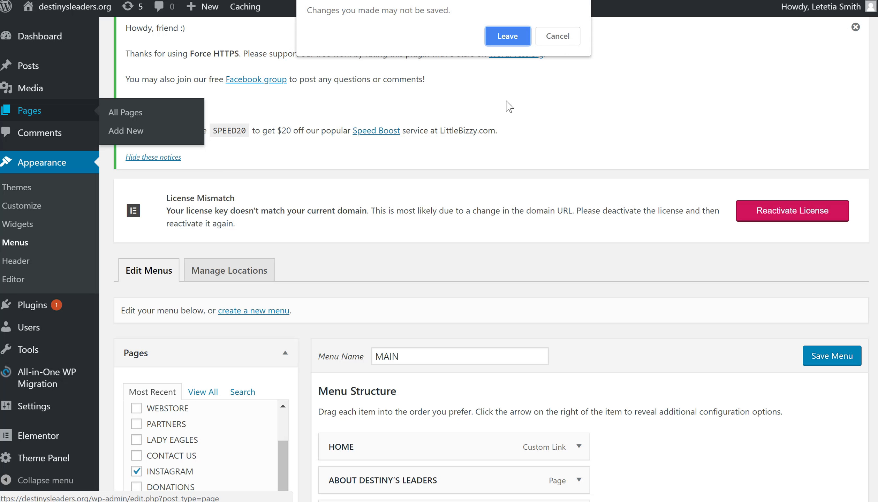
pyautogui.click(507, 39)
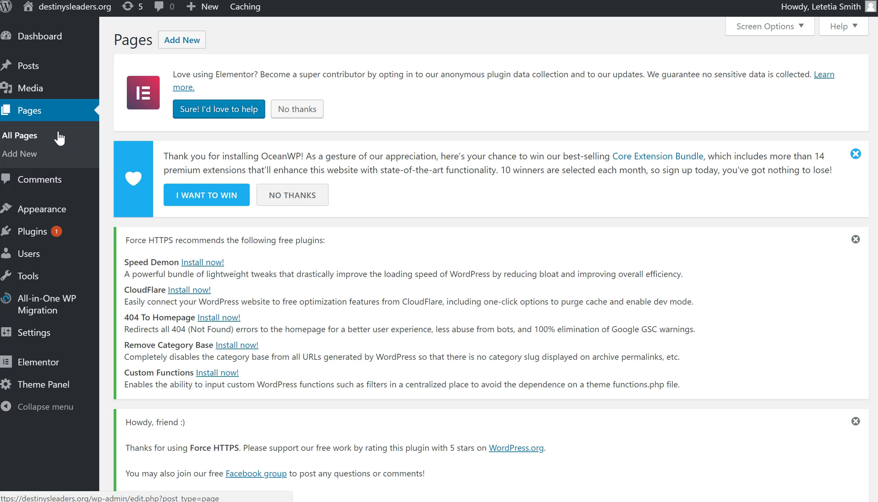
pyautogui.scroll(-8, 433, 234)
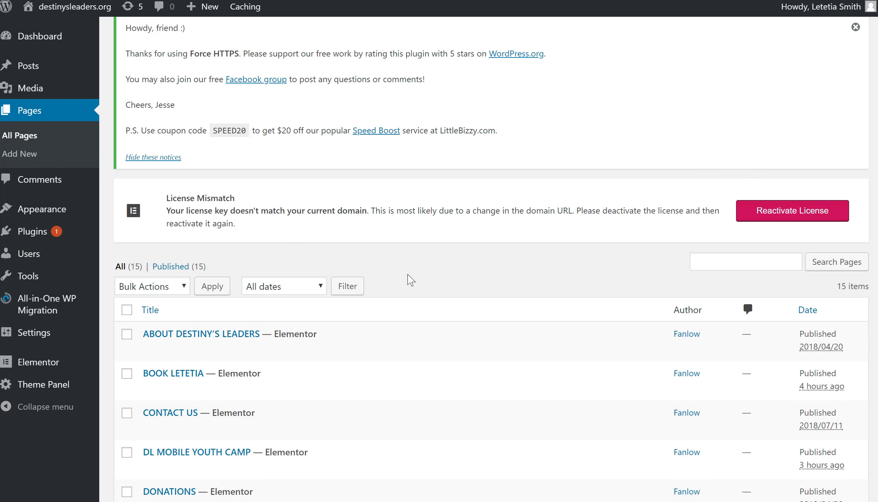
pyautogui.click(303, 352)
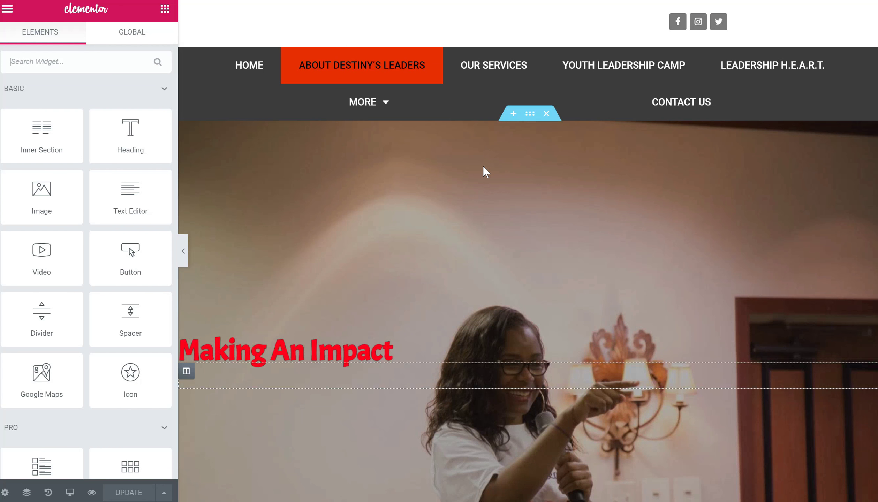
# In the advanced settings of the "Making An Impact" section, unlink the margin values and set the top margin to 0 px.
pyautogui.click(529, 115)
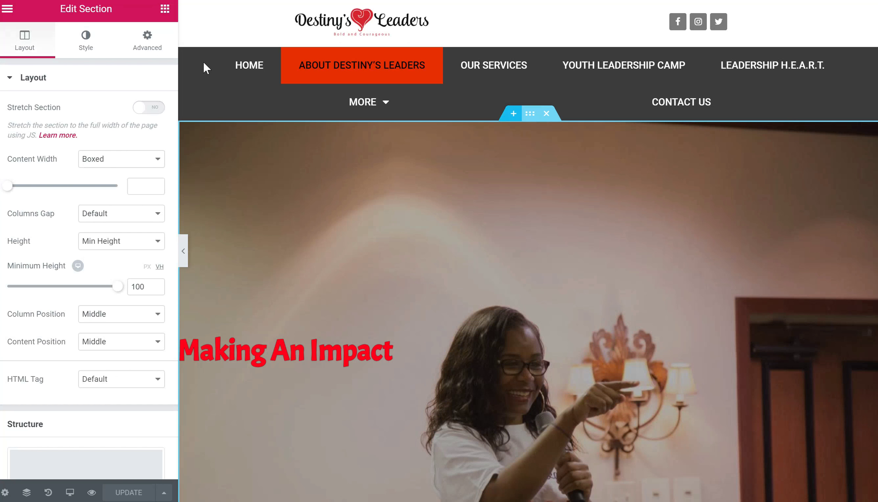
pyautogui.click(148, 56)
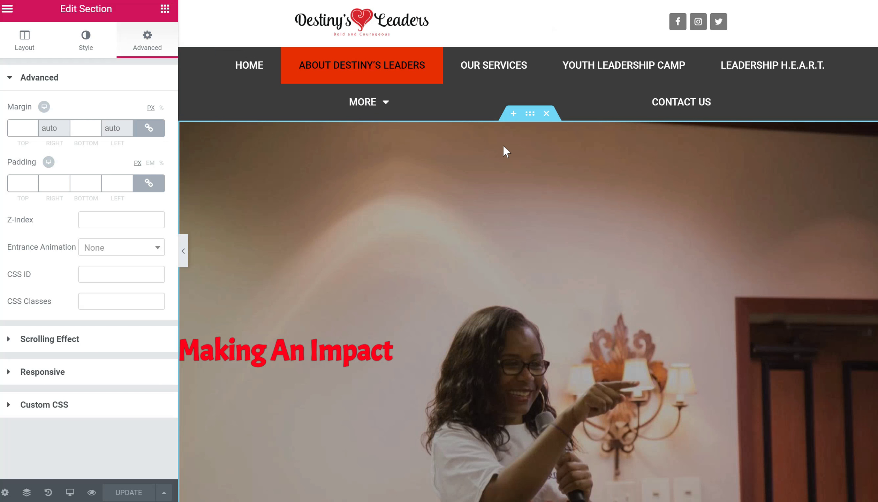
pyautogui.click(148, 128)
pyautogui.moveTo(33, 130); pyautogui.dragTo(34, 126)
pyautogui.click(34, 127)
pyautogui.click(33, 126)
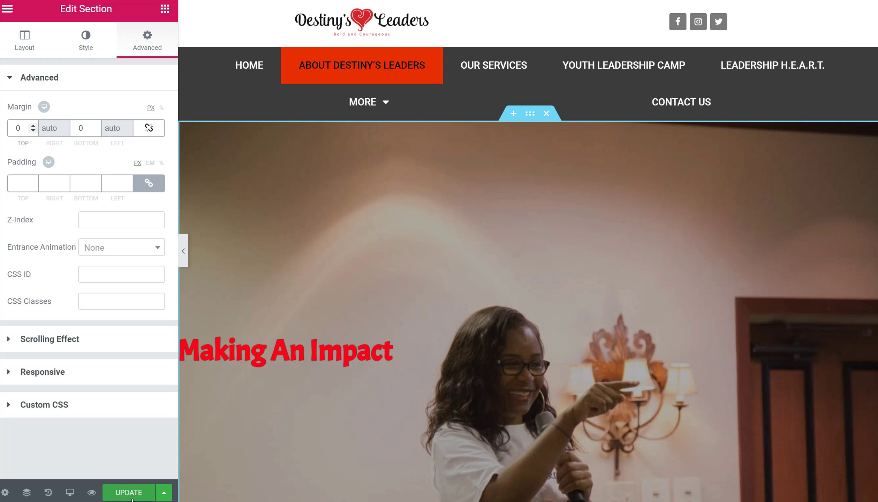
# Check the About Destiny's Leaders page below the "Making An Impact" section and update the page to save its changes.
pyautogui.scroll(-6, 445, 352)
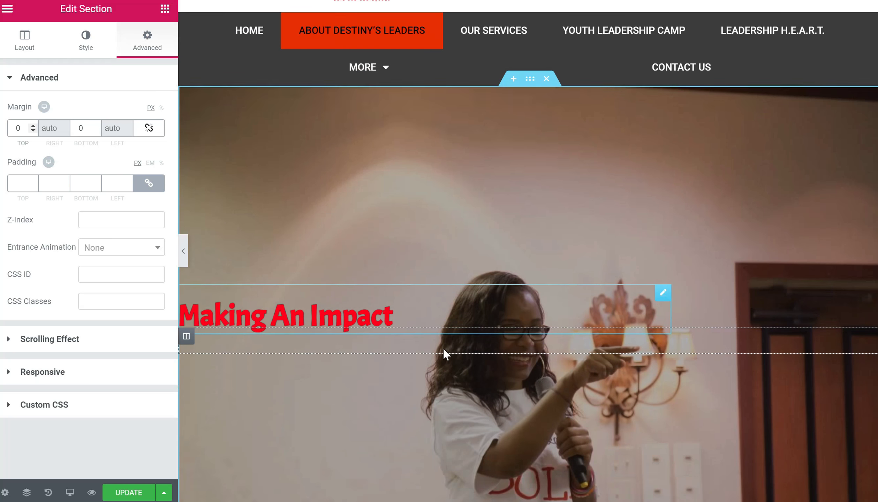
pyautogui.scroll(-6, 498, 369)
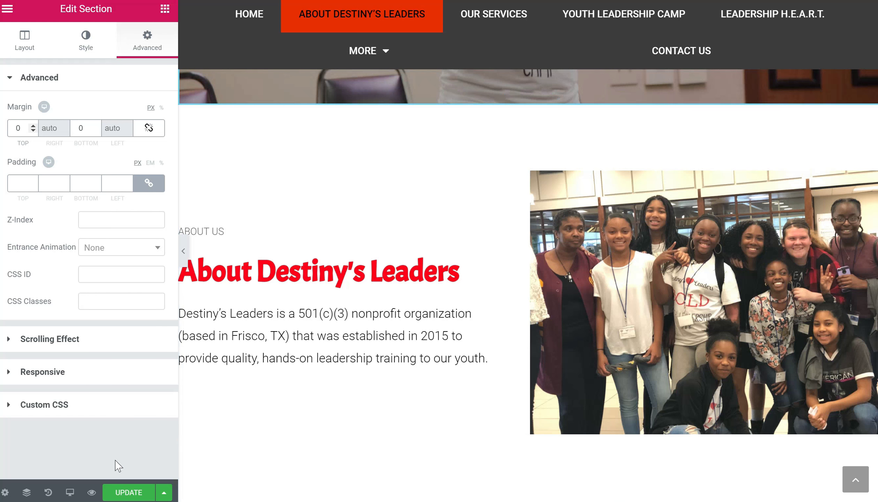
pyautogui.click(125, 493)
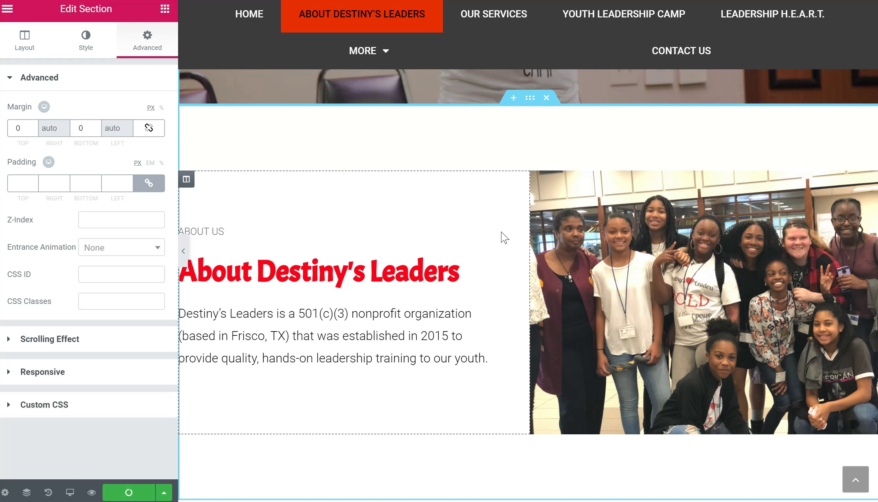
# Preview the page's header and "Making An Impact" section at full width with the editing panel hidden, and restore the panel.
pyautogui.scroll(8, 499, 228)
pyautogui.scroll(5, 498, 226)
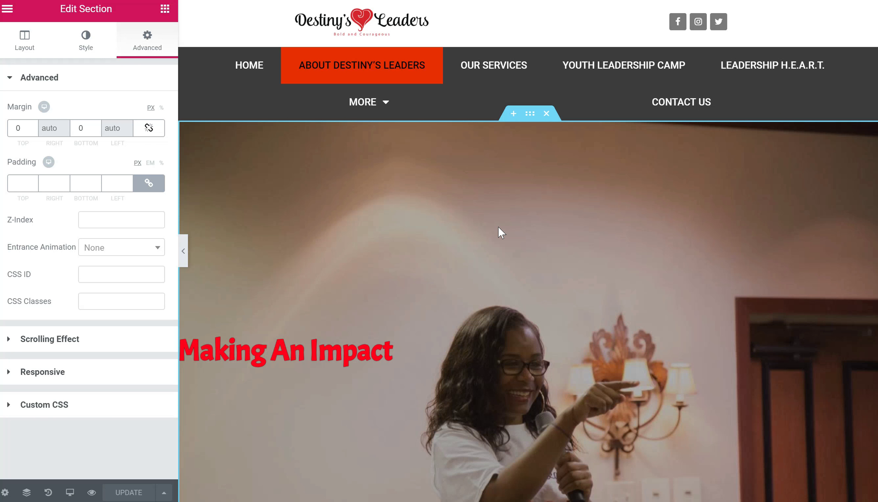
pyautogui.click(182, 250)
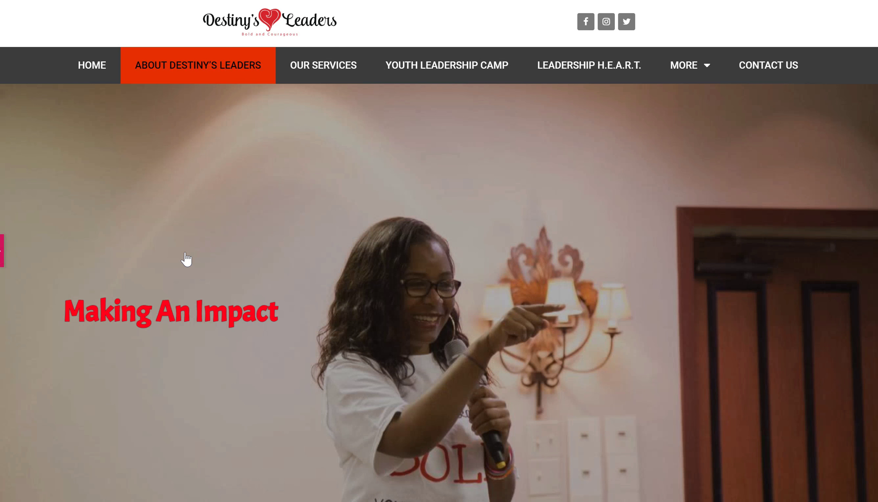
pyautogui.click(2, 257)
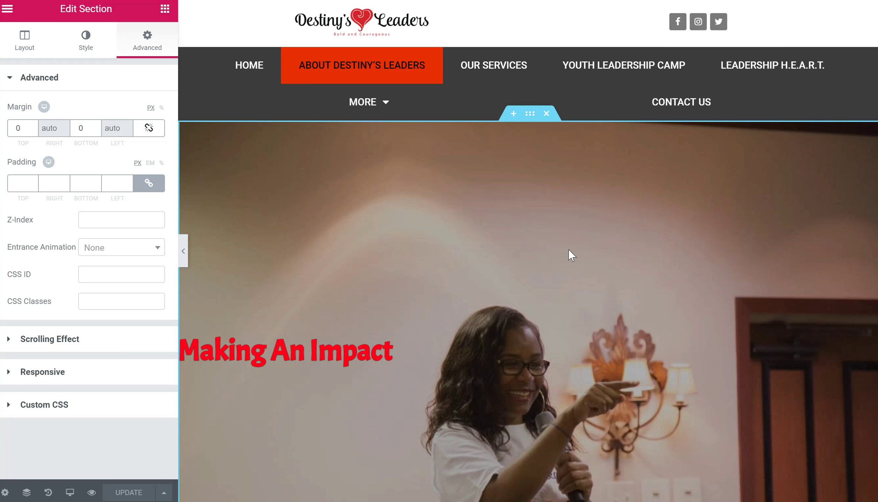
# Leave the Elementor editor for the WordPress pages list and look through the site's pages.
pyautogui.hotkey('alt', 'Left')
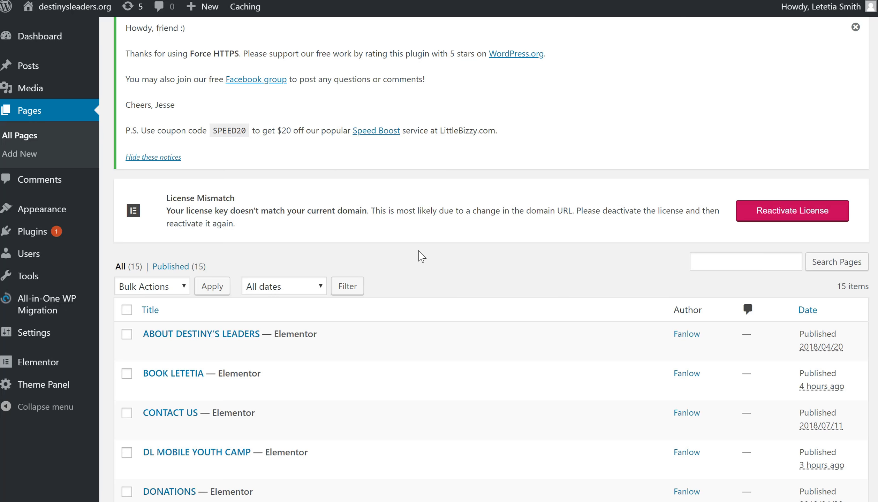
pyautogui.scroll(-5, 415, 255)
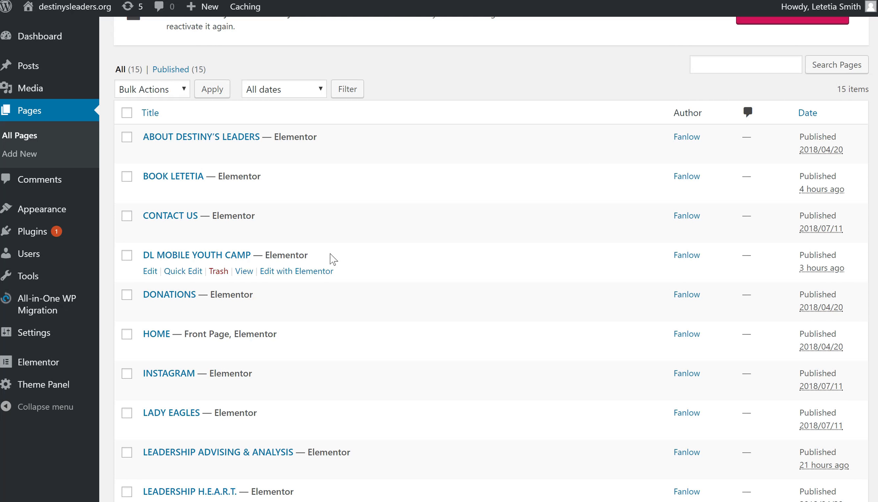
pyautogui.scroll(-3, 505, 282)
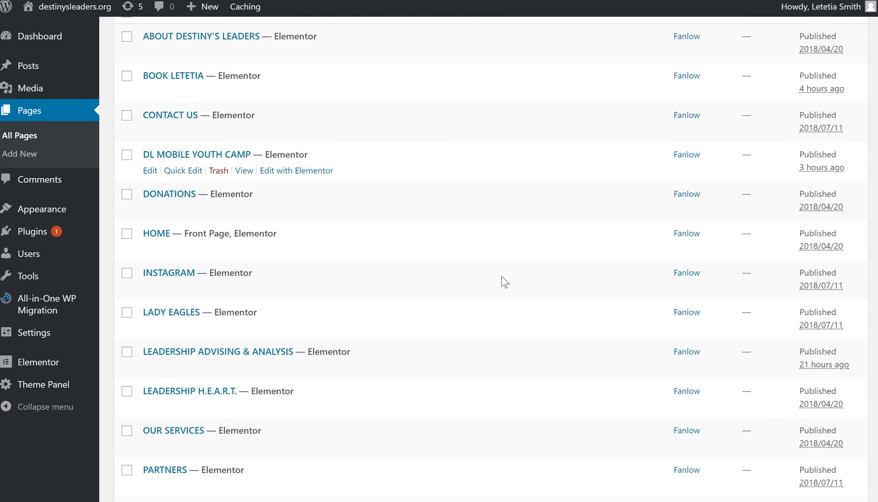